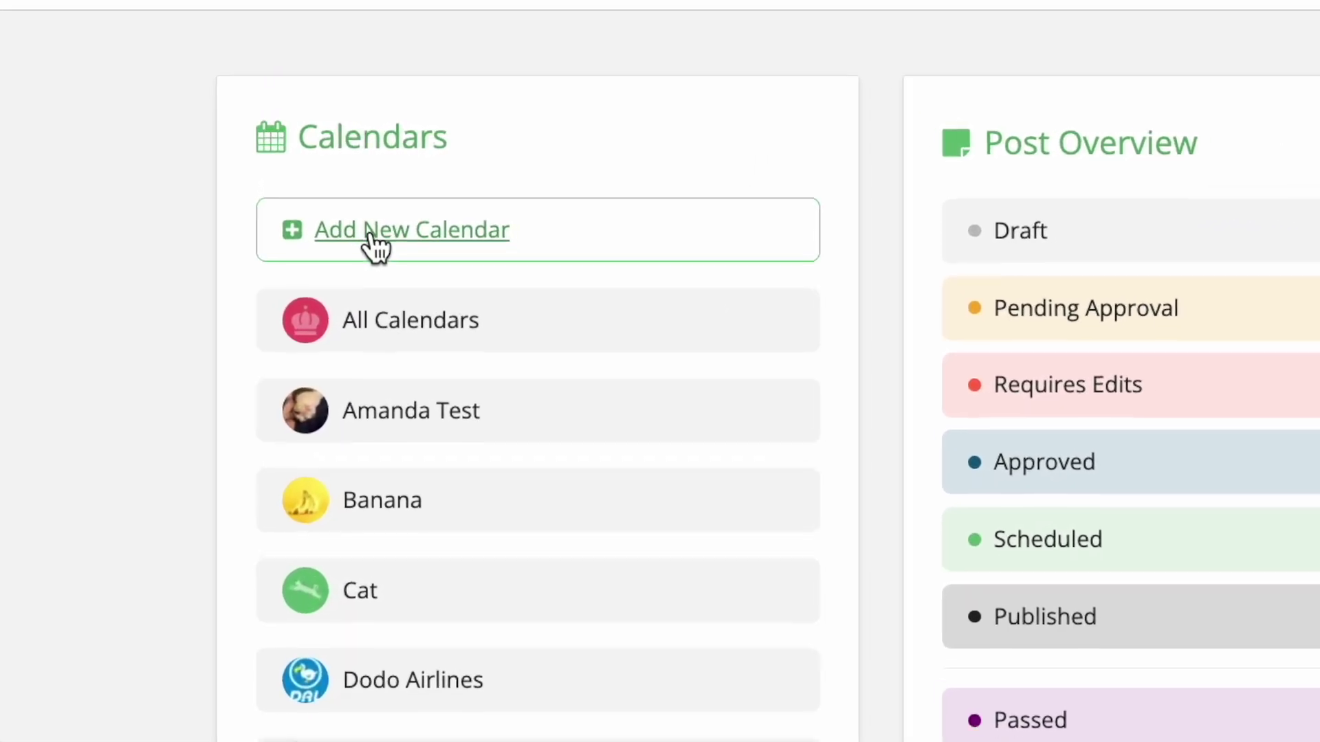
Step: Create a calendar named 'Loomly Calendar' with a logo and the (GMT-06:00) America - Denver time zone
left_click(375, 241)
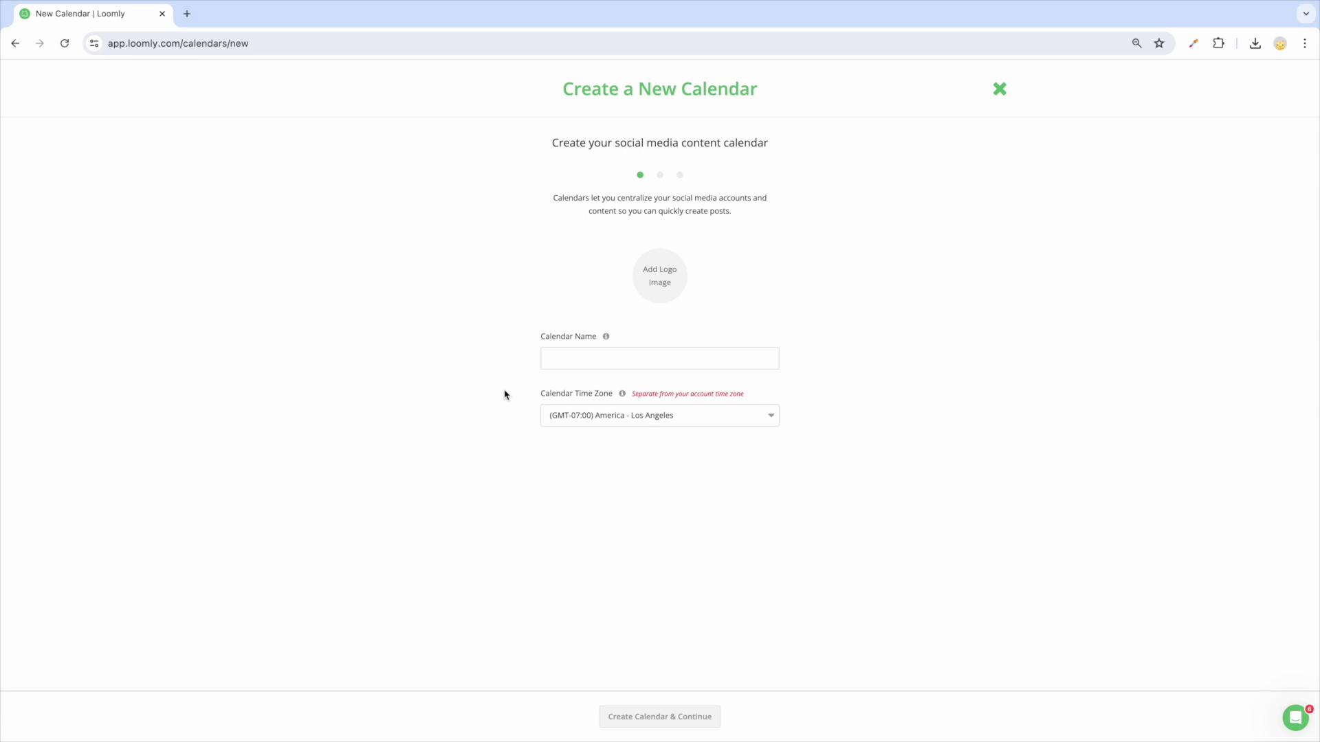
type("Loomly Calendar")
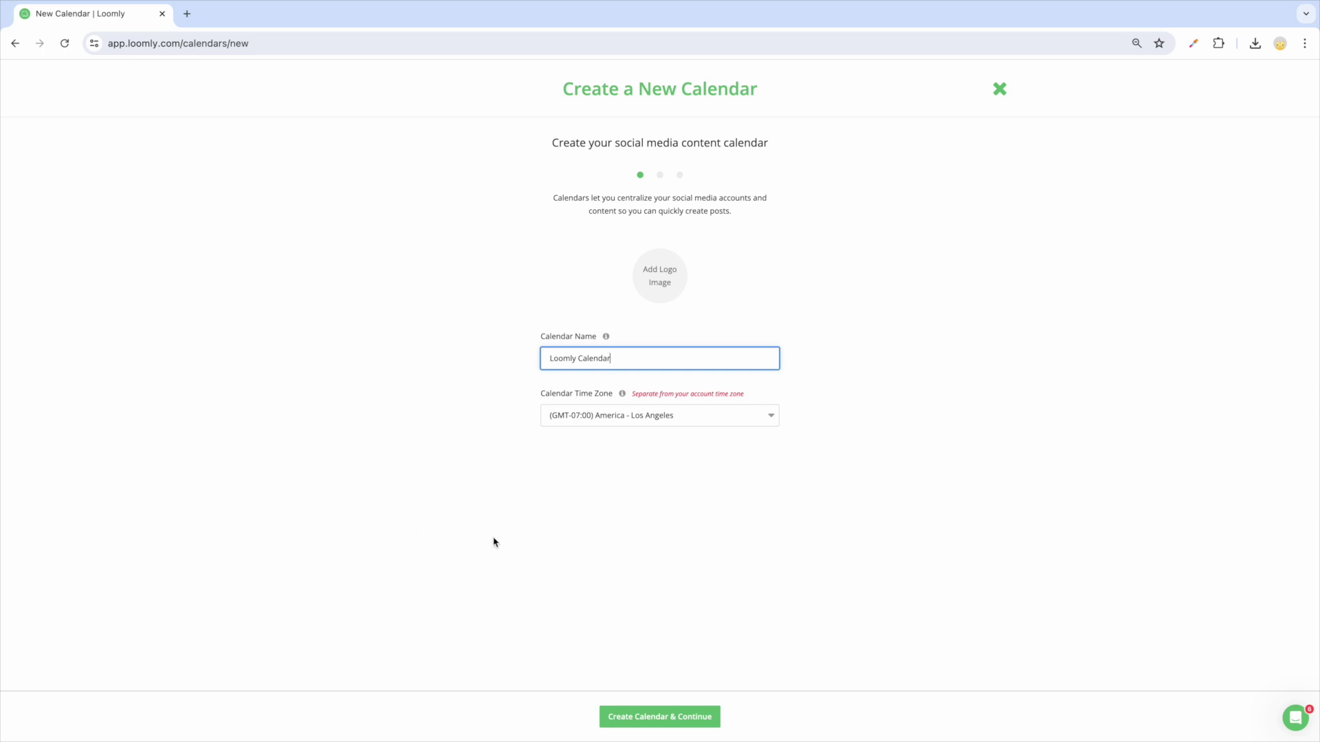
left_click(673, 588)
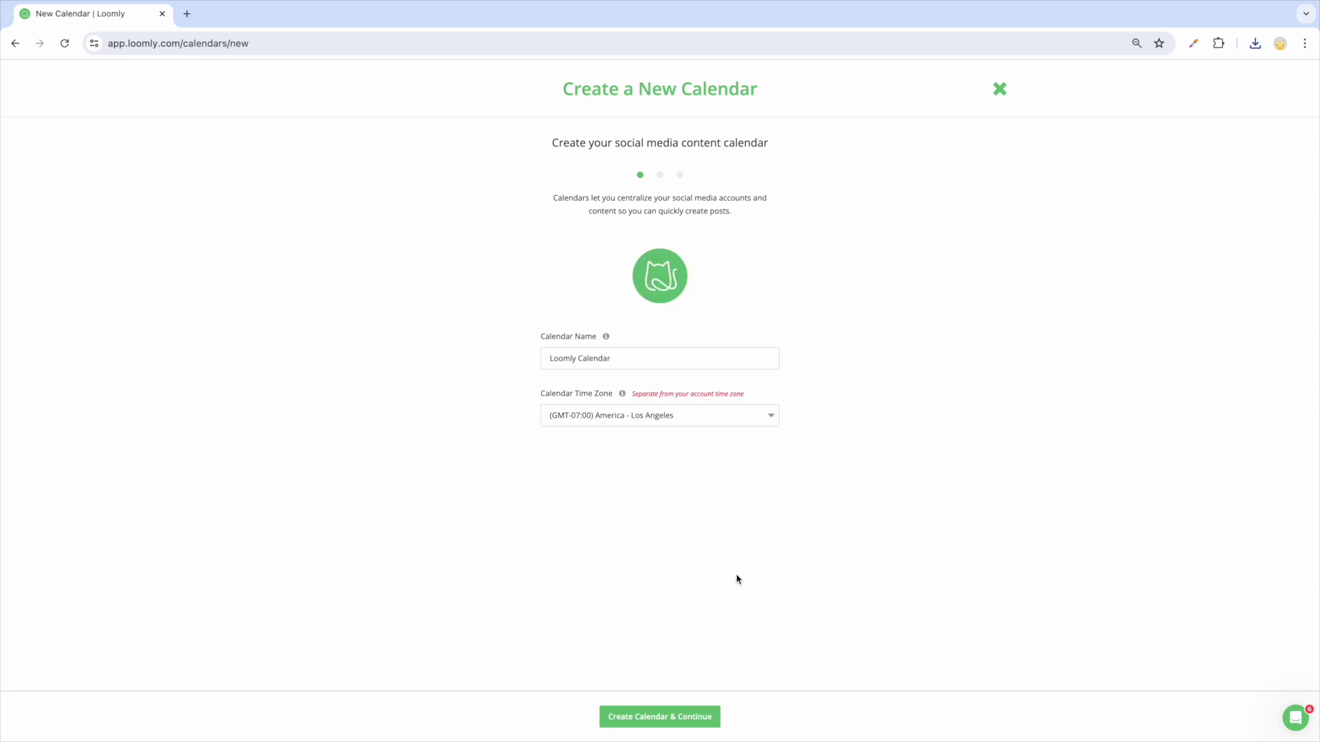
left_click(656, 417)
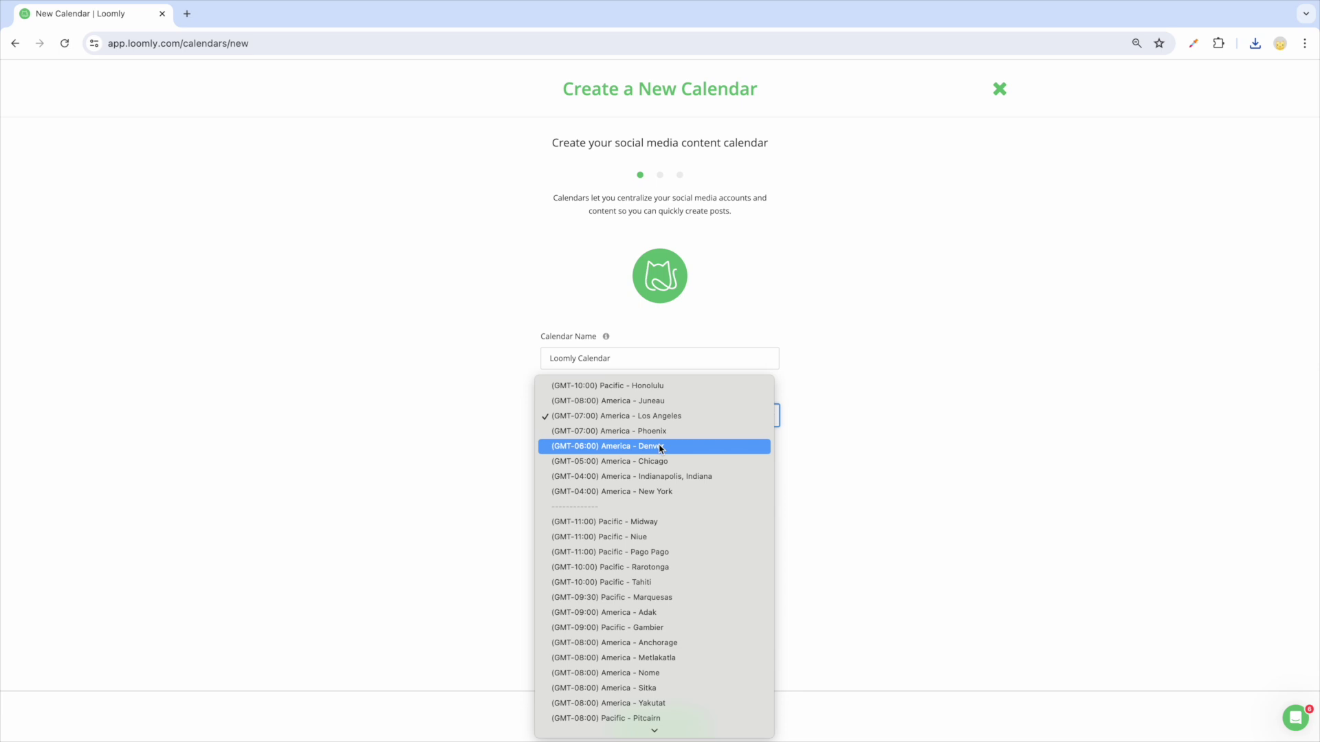
left_click(661, 450)
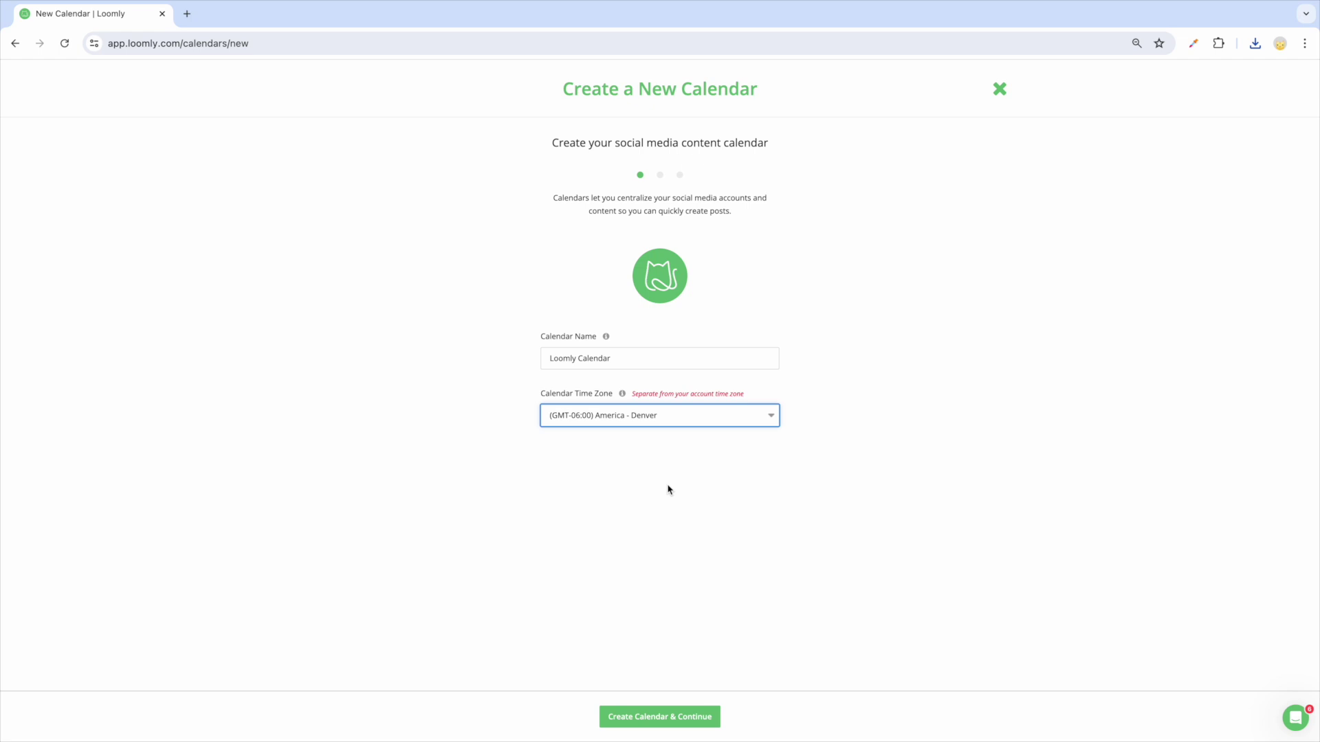
left_click(698, 715)
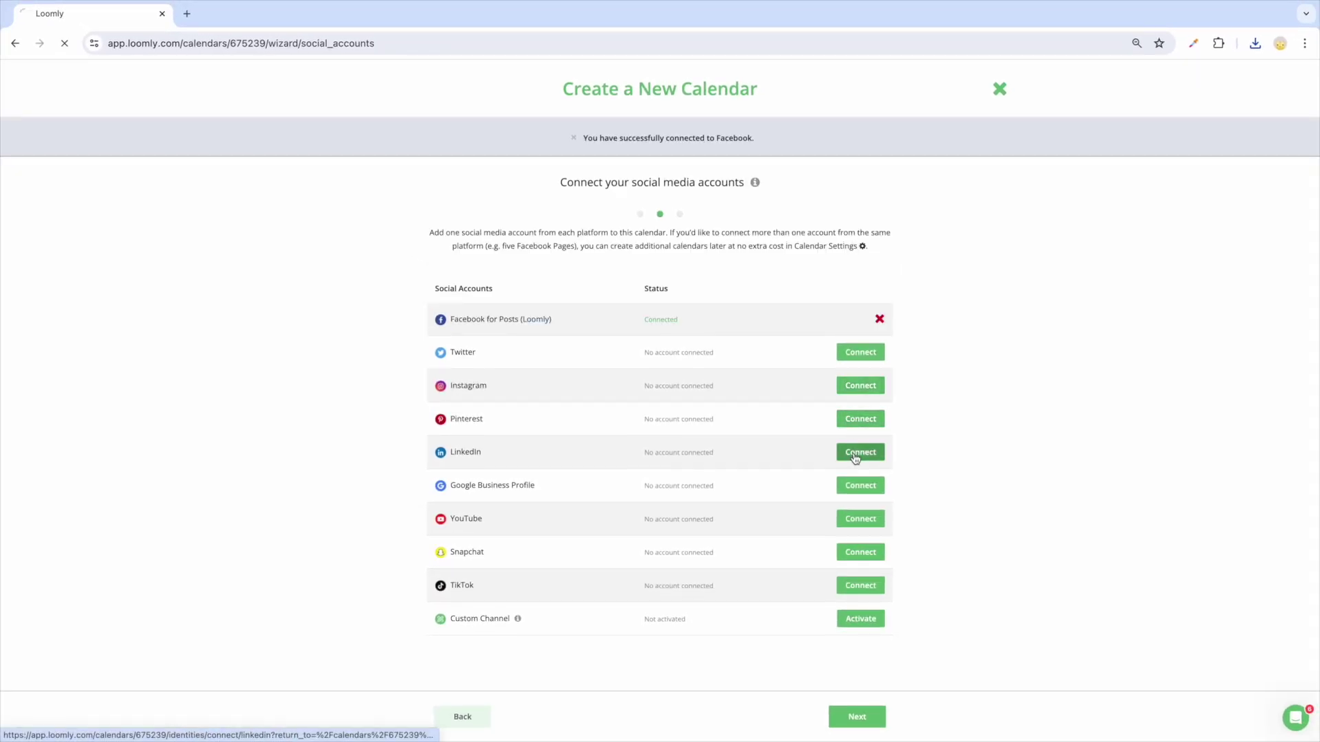
Step: Connect the LinkedIn account and continue to the approval workflow step
left_click(855, 454)
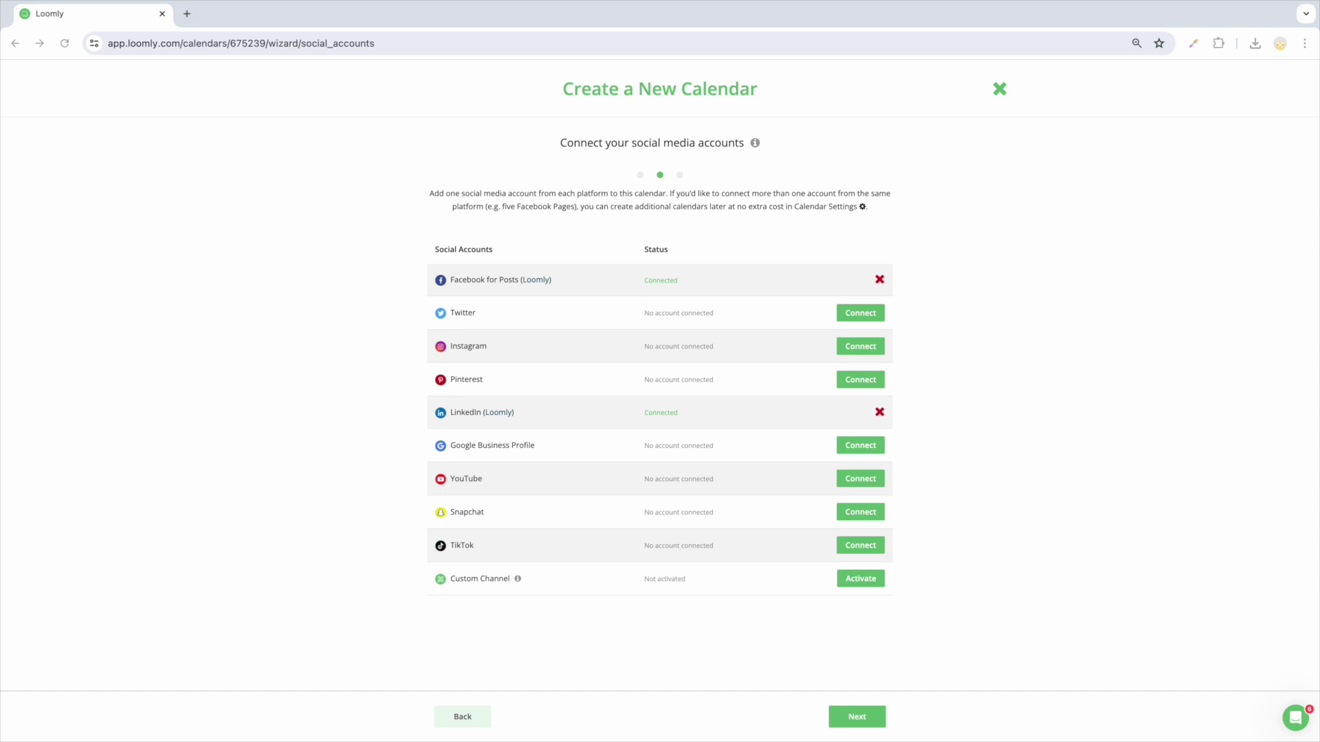
left_click(860, 718)
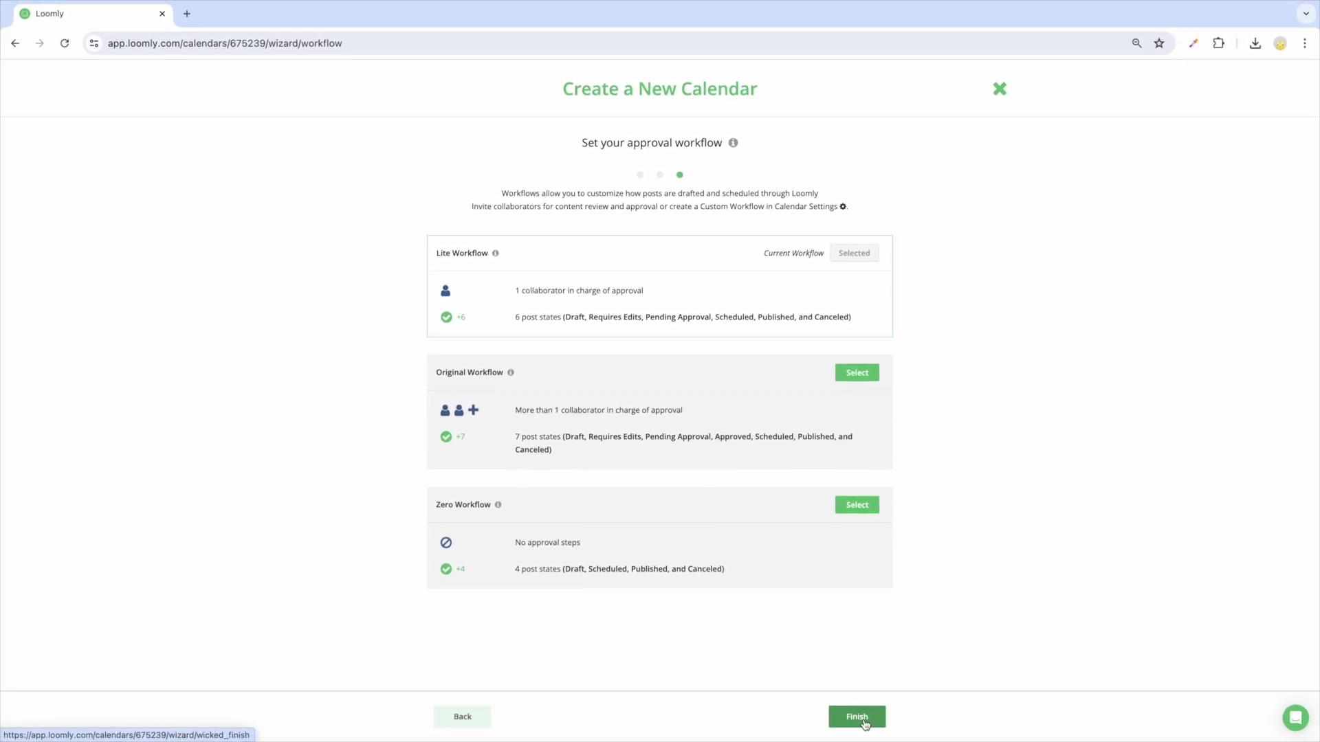
Step: Finish setup with Lite Workflow to open the empty July 2024 Loomly Calendar
left_click(859, 717)
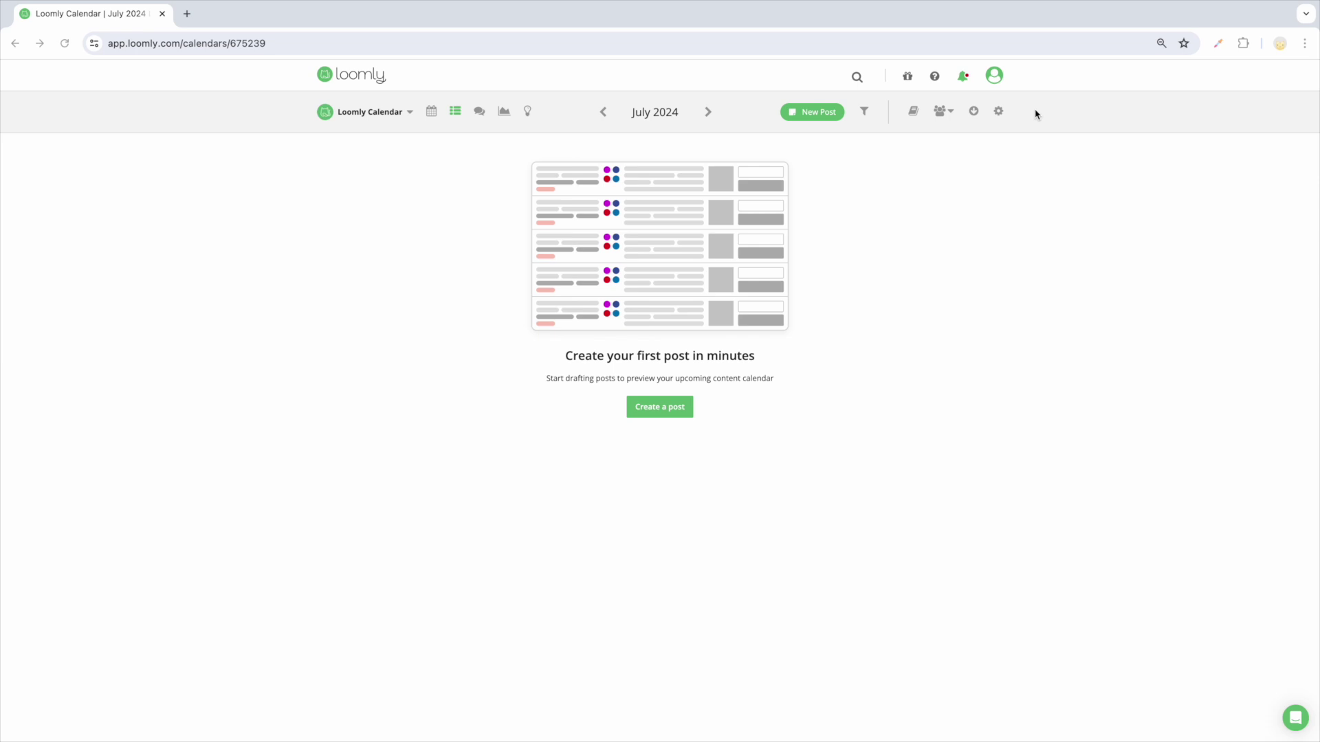
Step: Set the calendar's default view to Calendar, leaving the URL shortener enabled
left_click(999, 114)
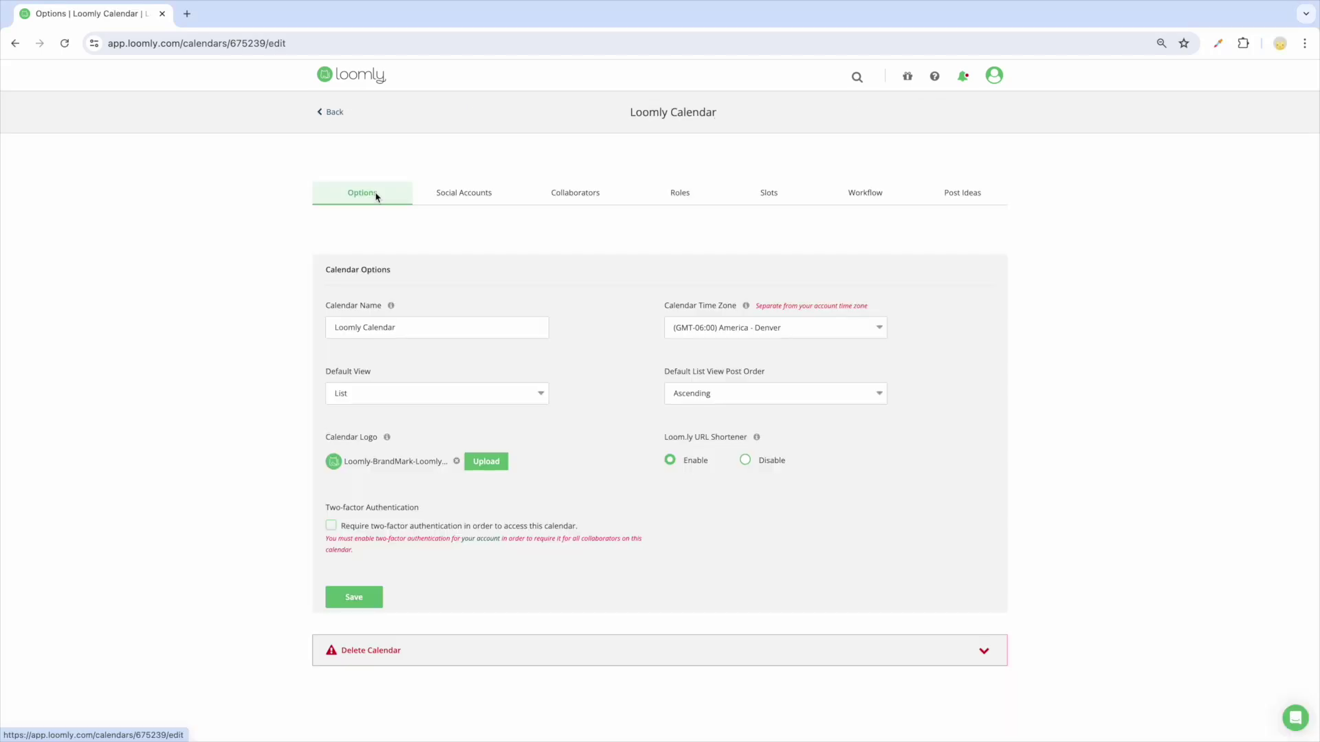
left_click(541, 394)
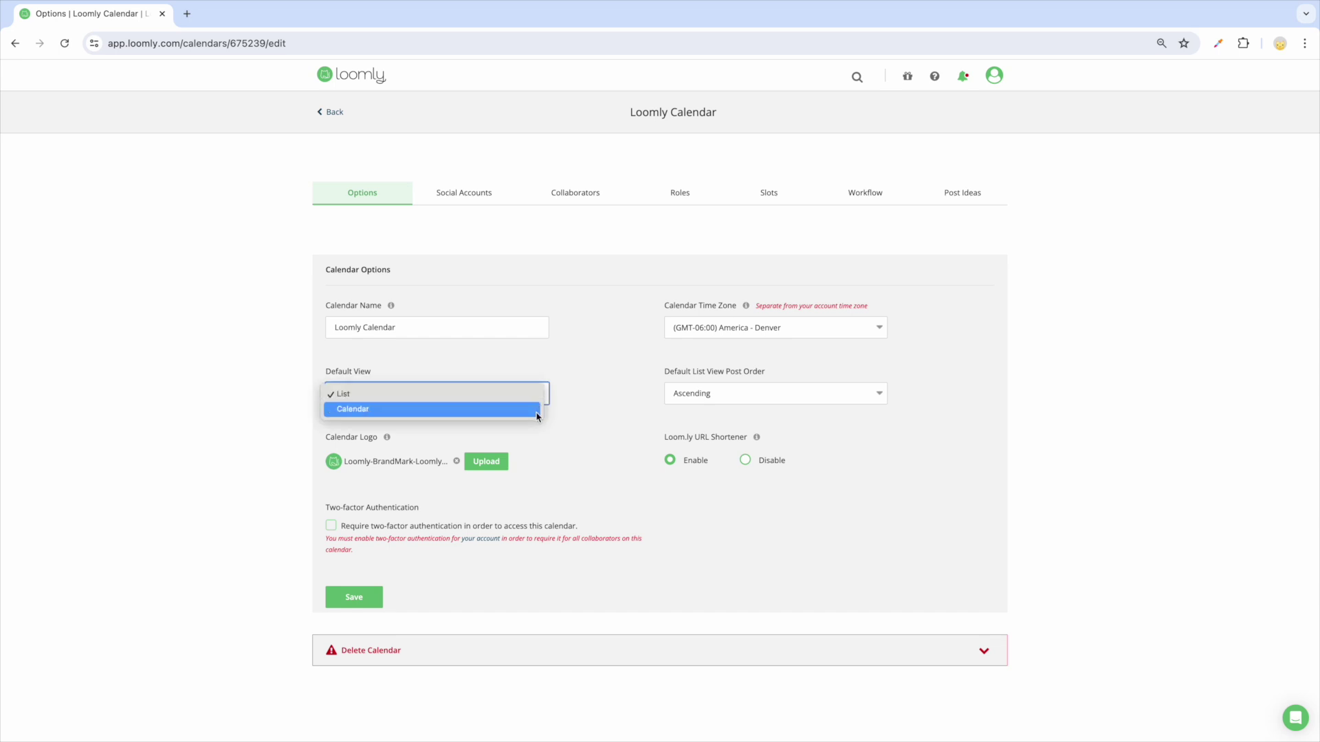
left_click(538, 411)
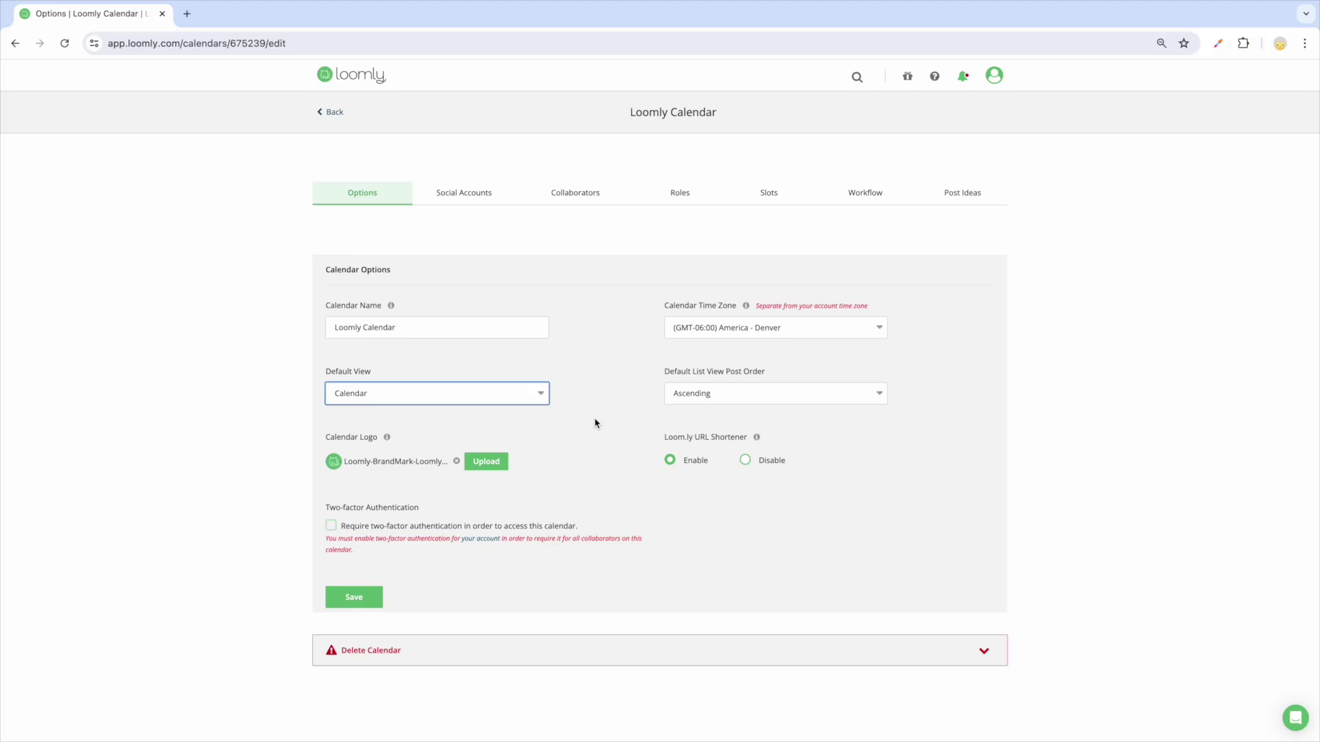
left_click(745, 460)
left_click(670, 460)
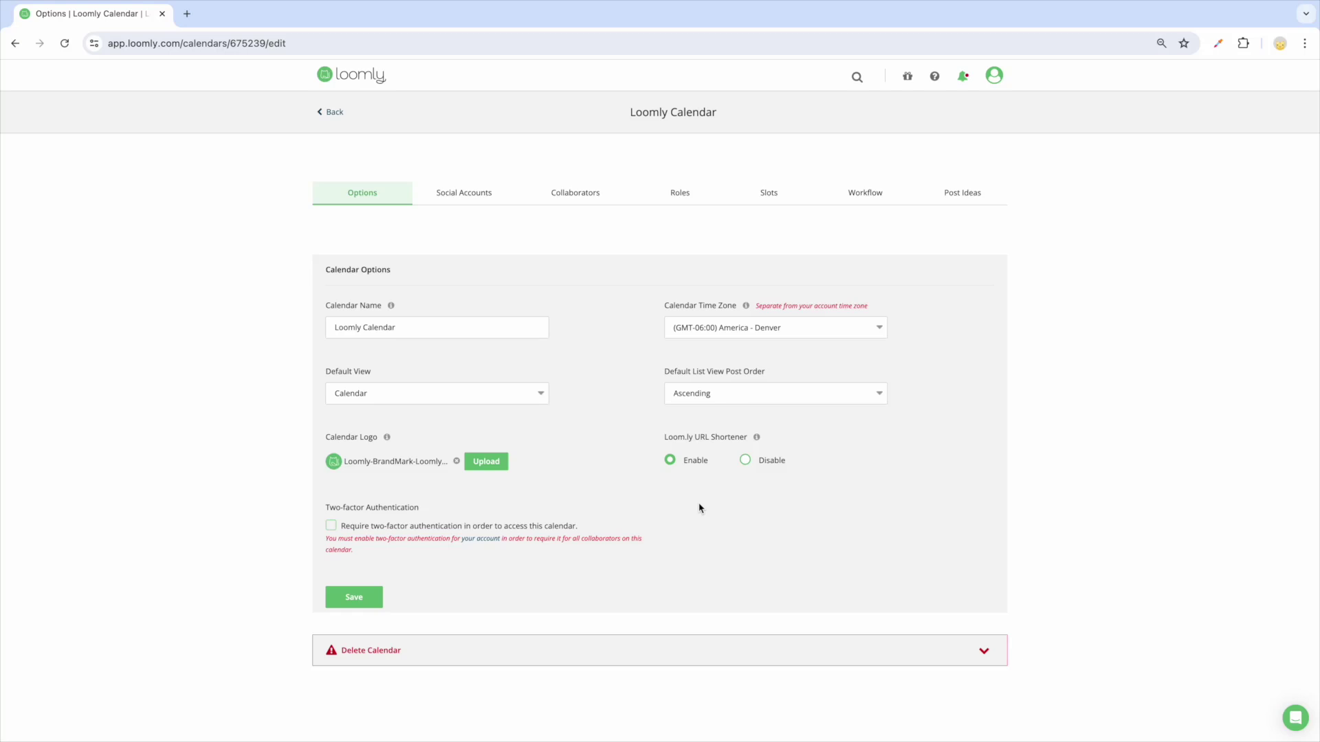
Step: Send an Editor-role collaborator invitation to the marketing team's e-mail address
left_click(562, 197)
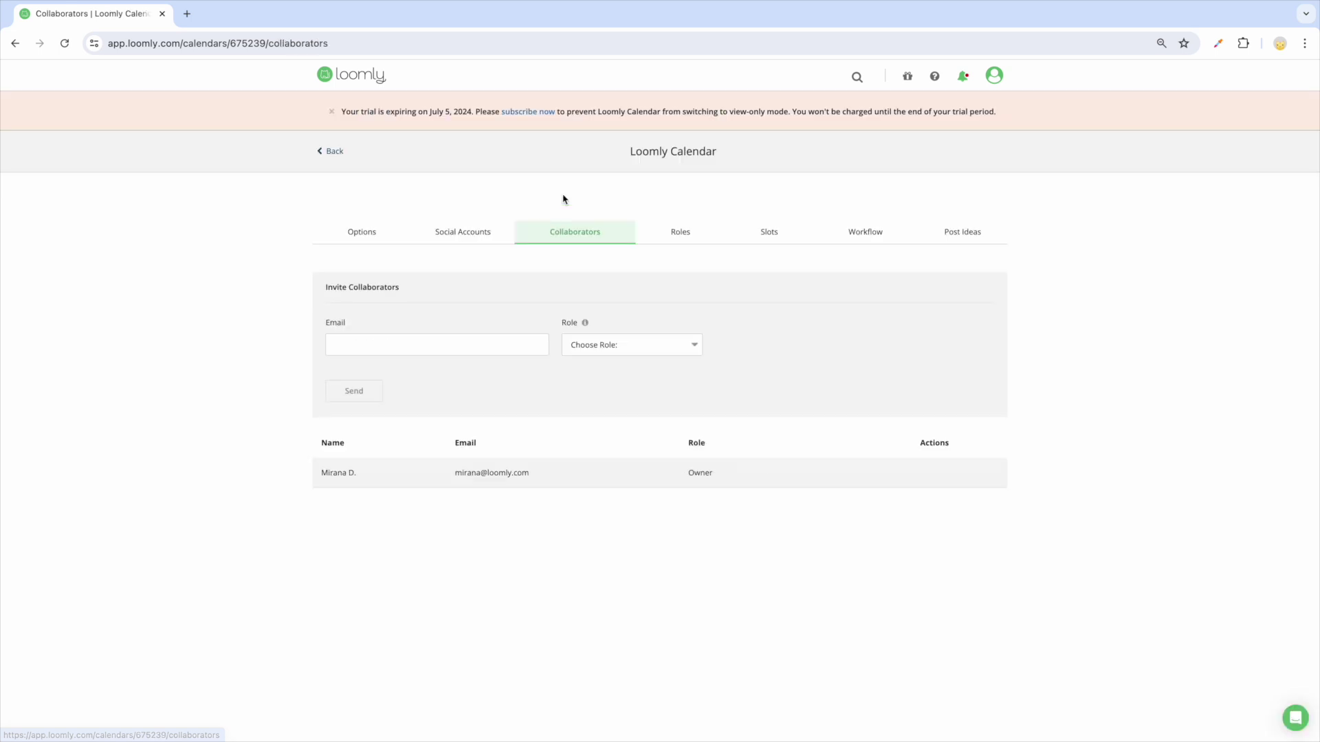
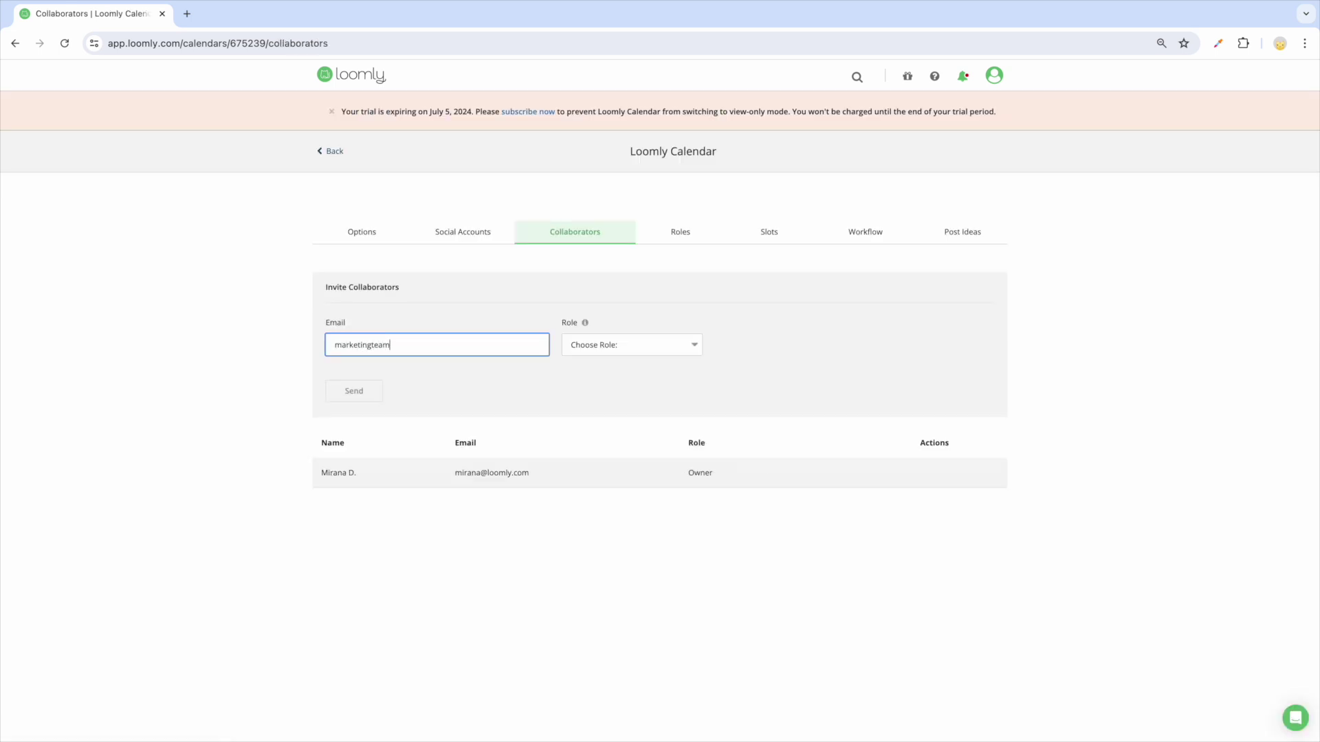
left_click(664, 349)
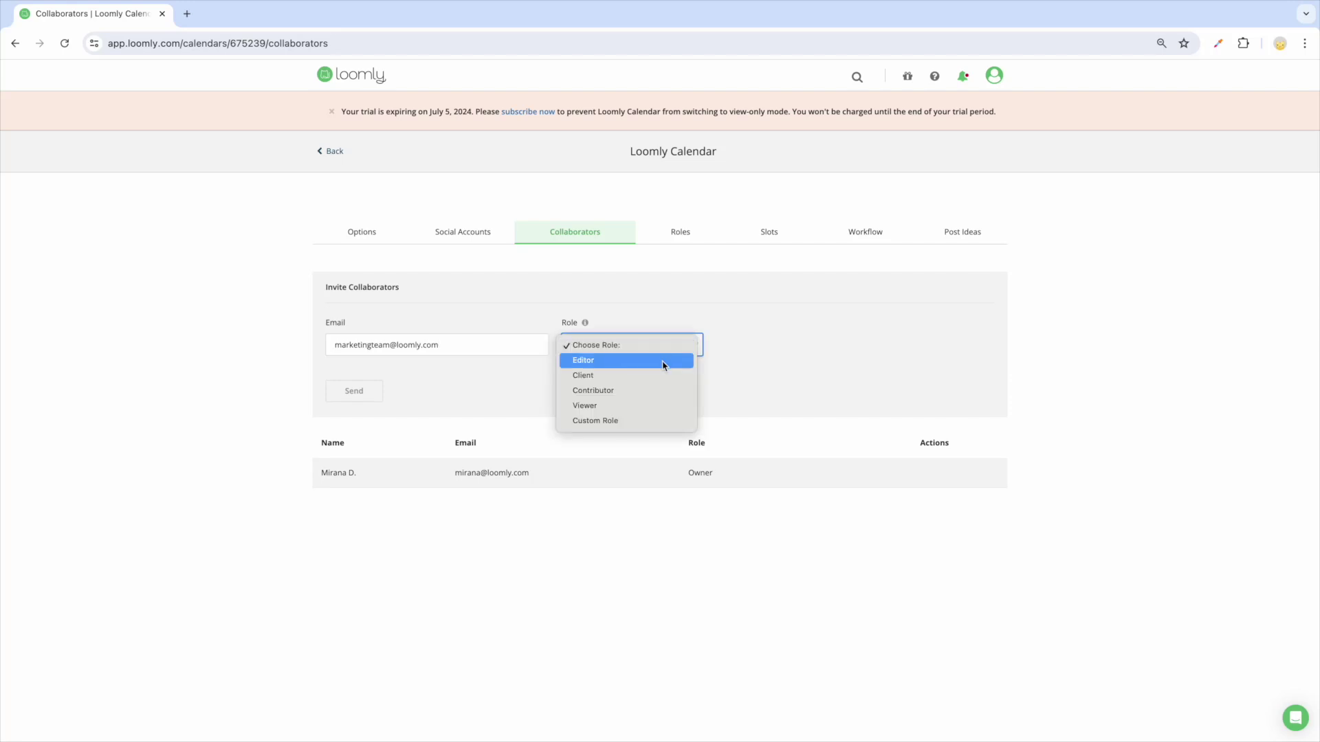
left_click(664, 362)
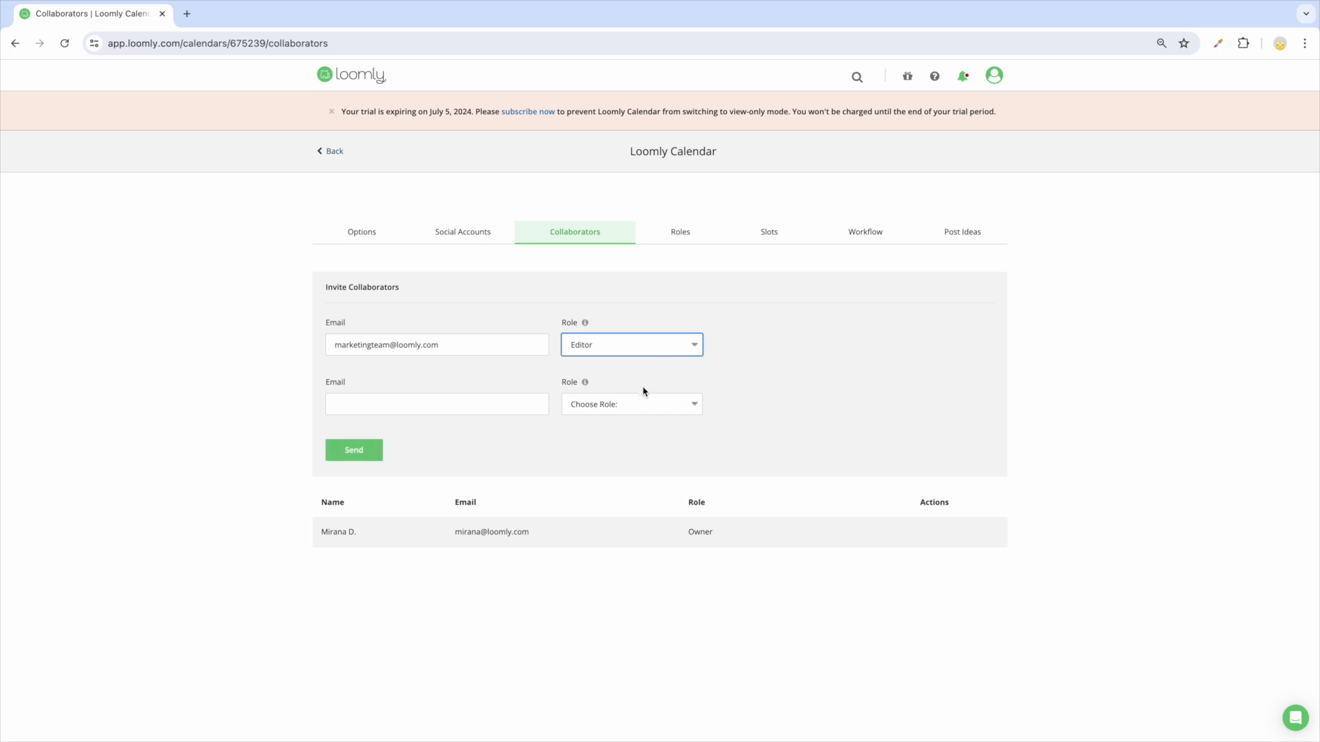
left_click(378, 451)
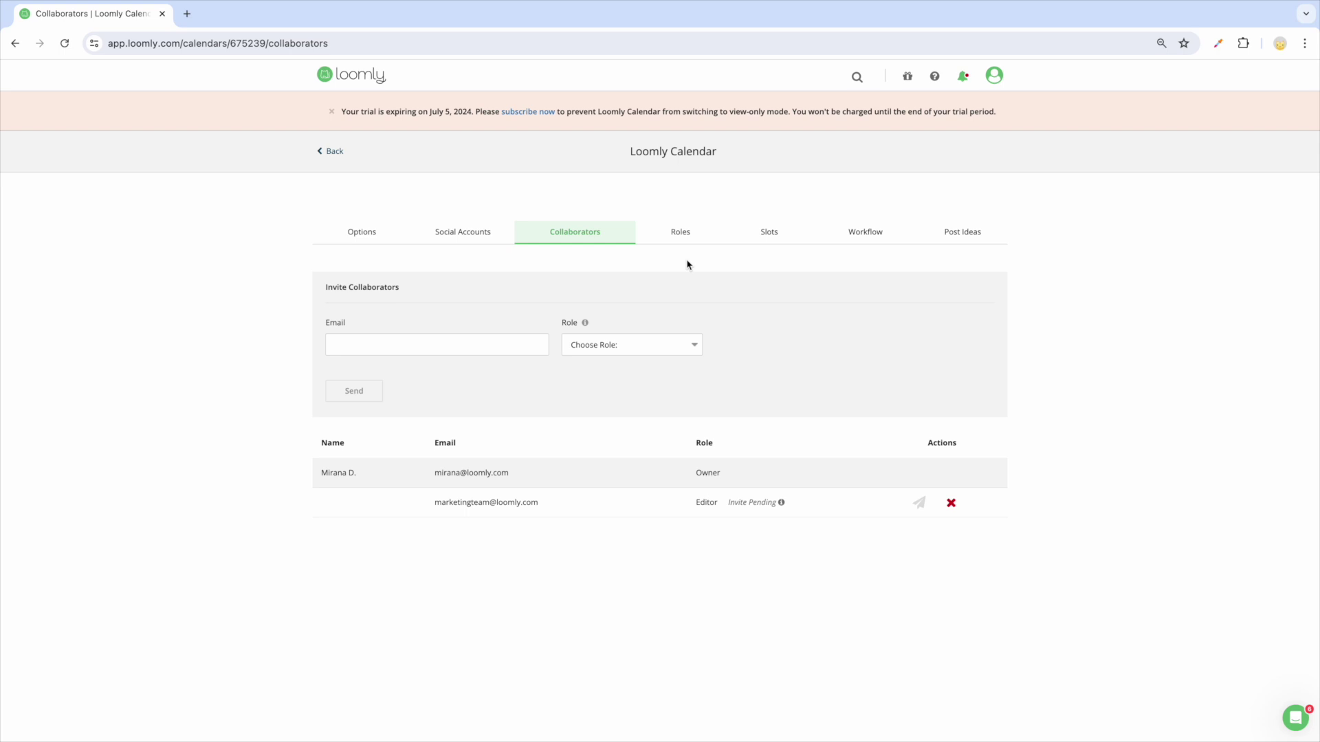
Step: Review the Roles settings, opening and cancelling the Add Custom Role form
left_click(685, 239)
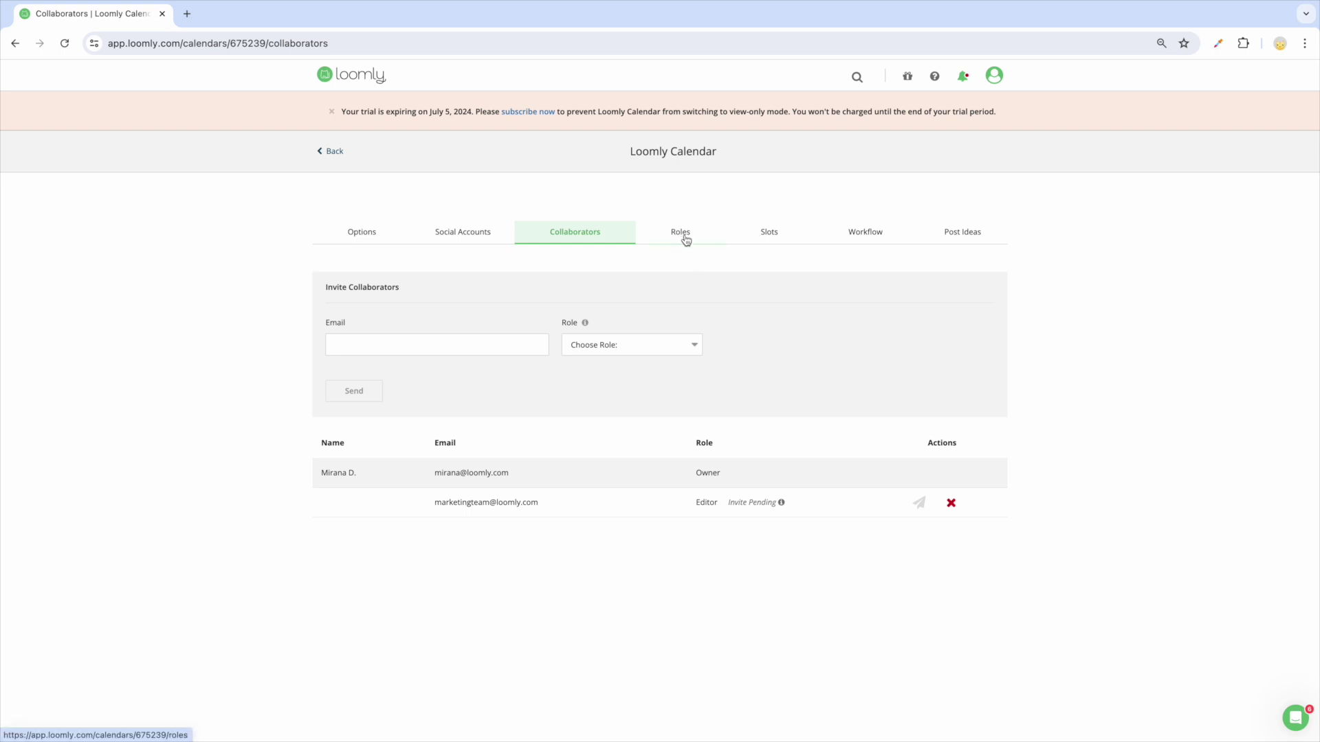
left_click(949, 289)
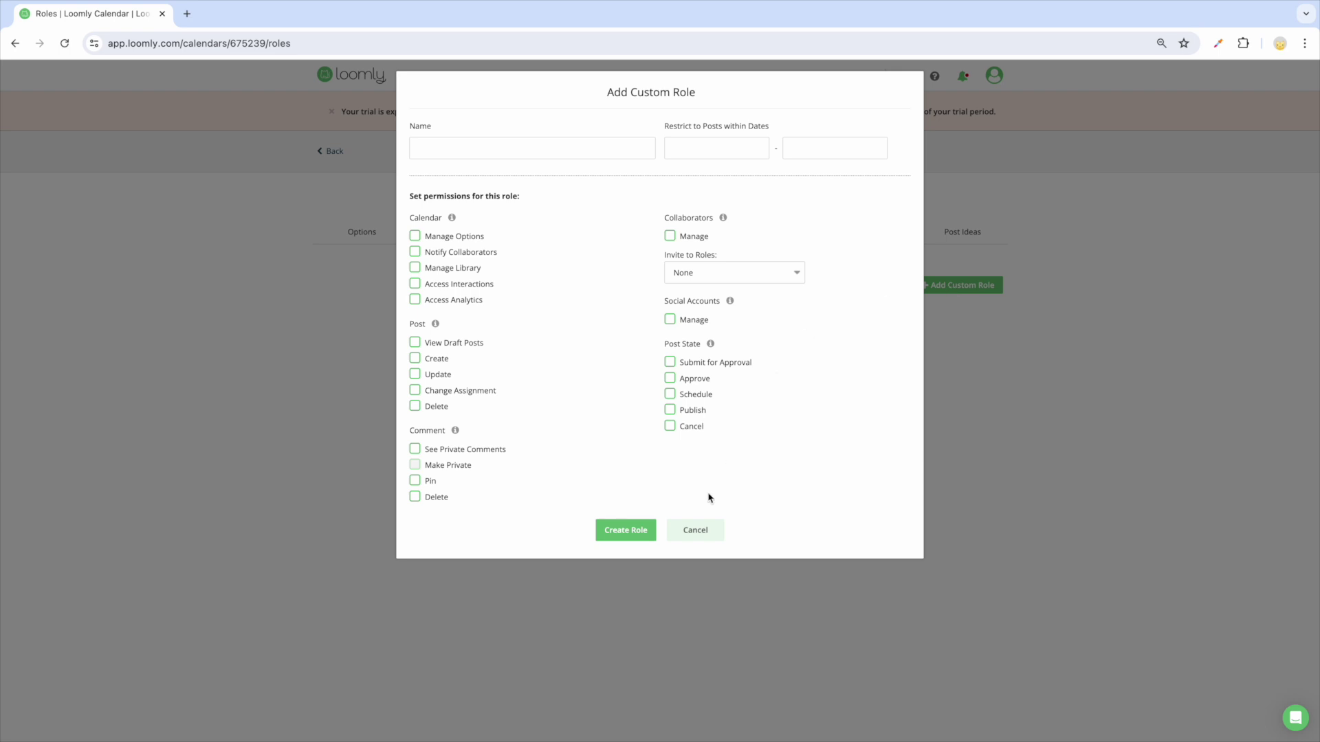
left_click(695, 530)
Step: Look over the scheduling Slots and Workflow settings
left_click(773, 238)
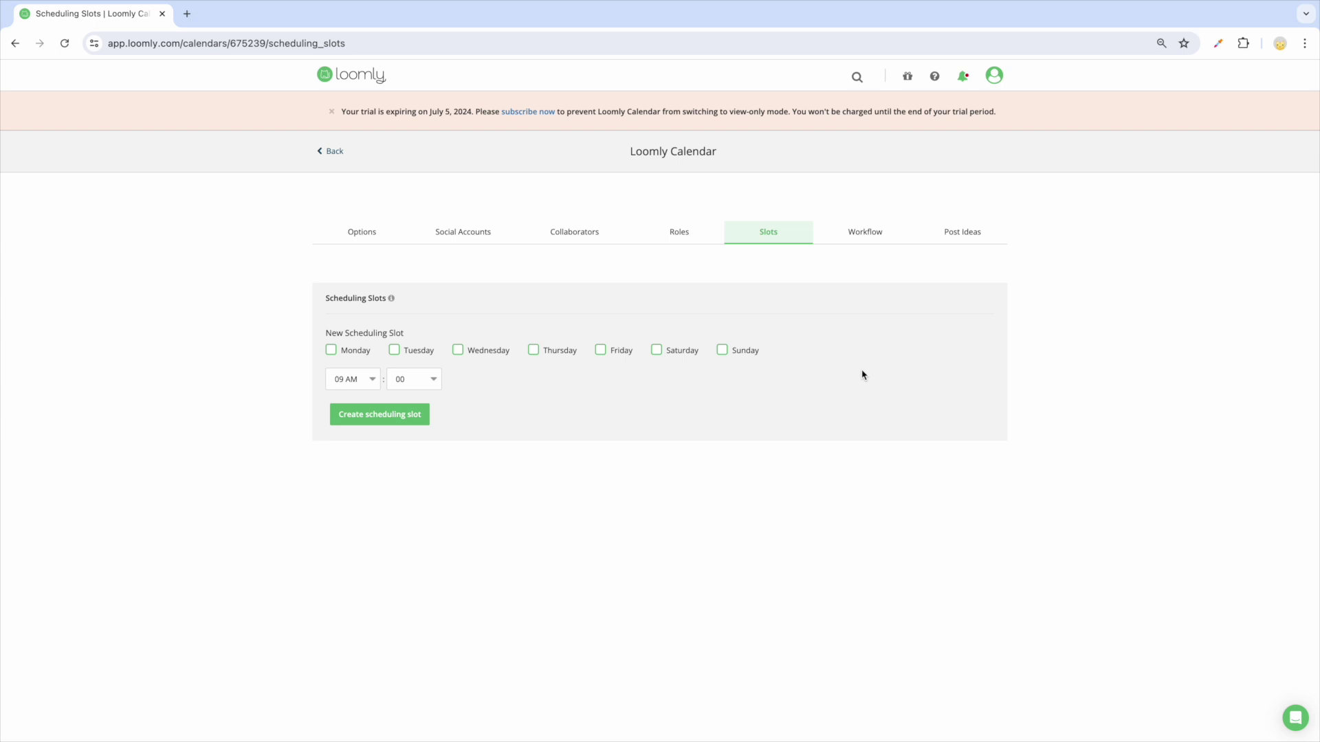
left_click(864, 231)
scroll(946, 328, "down", 2)
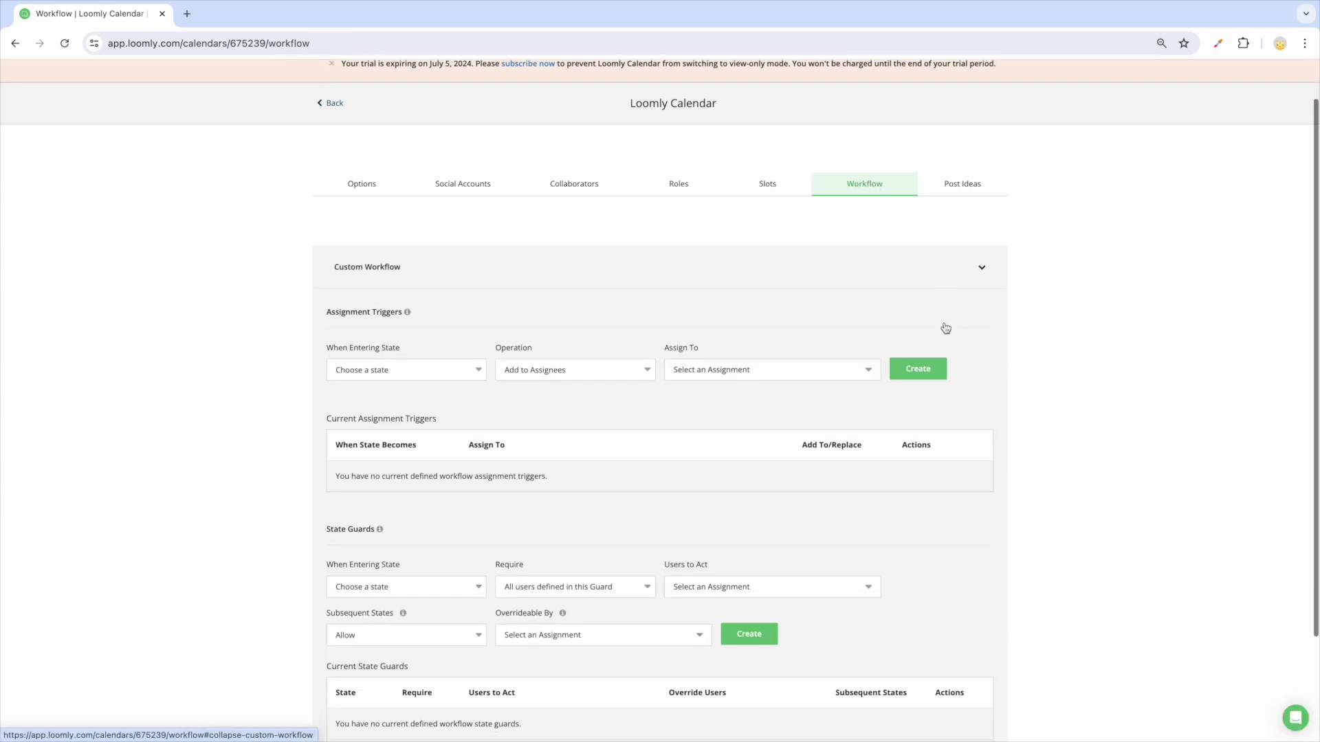
scroll(945, 327, "down", 1)
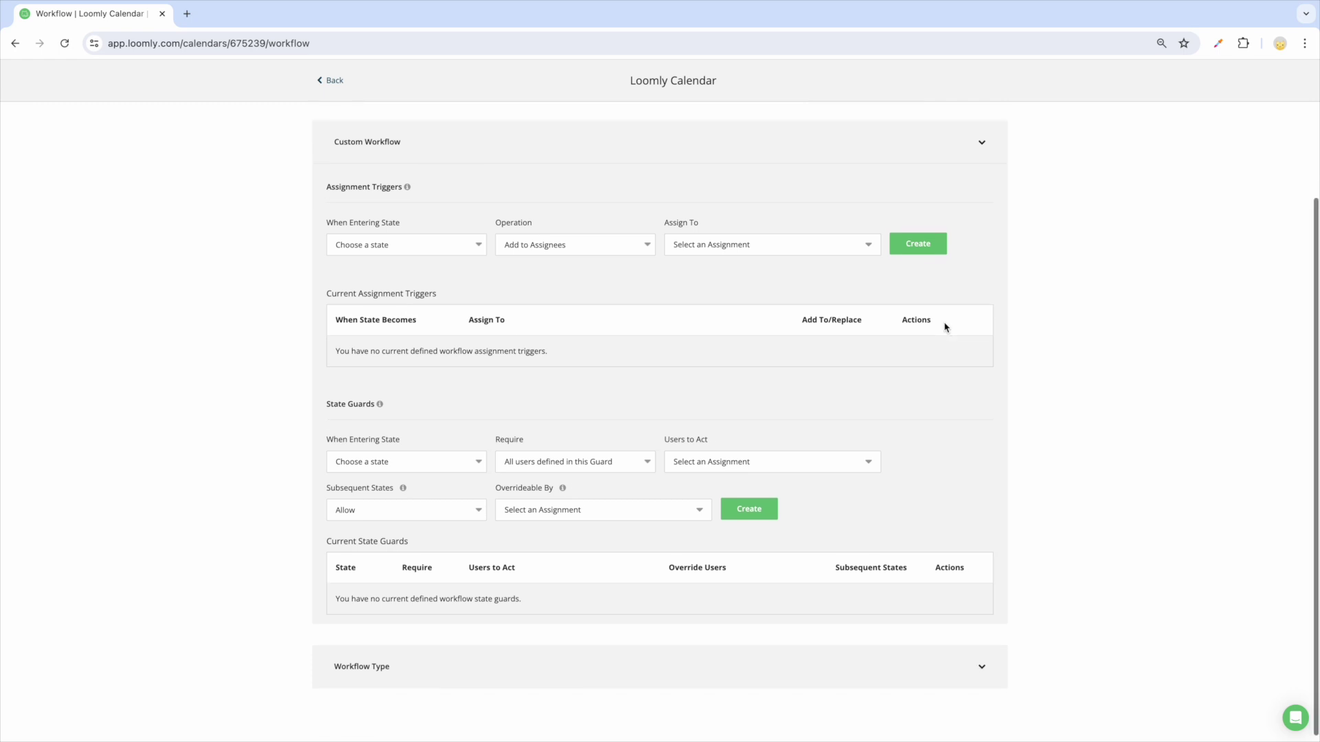
scroll(946, 327, "up", 3)
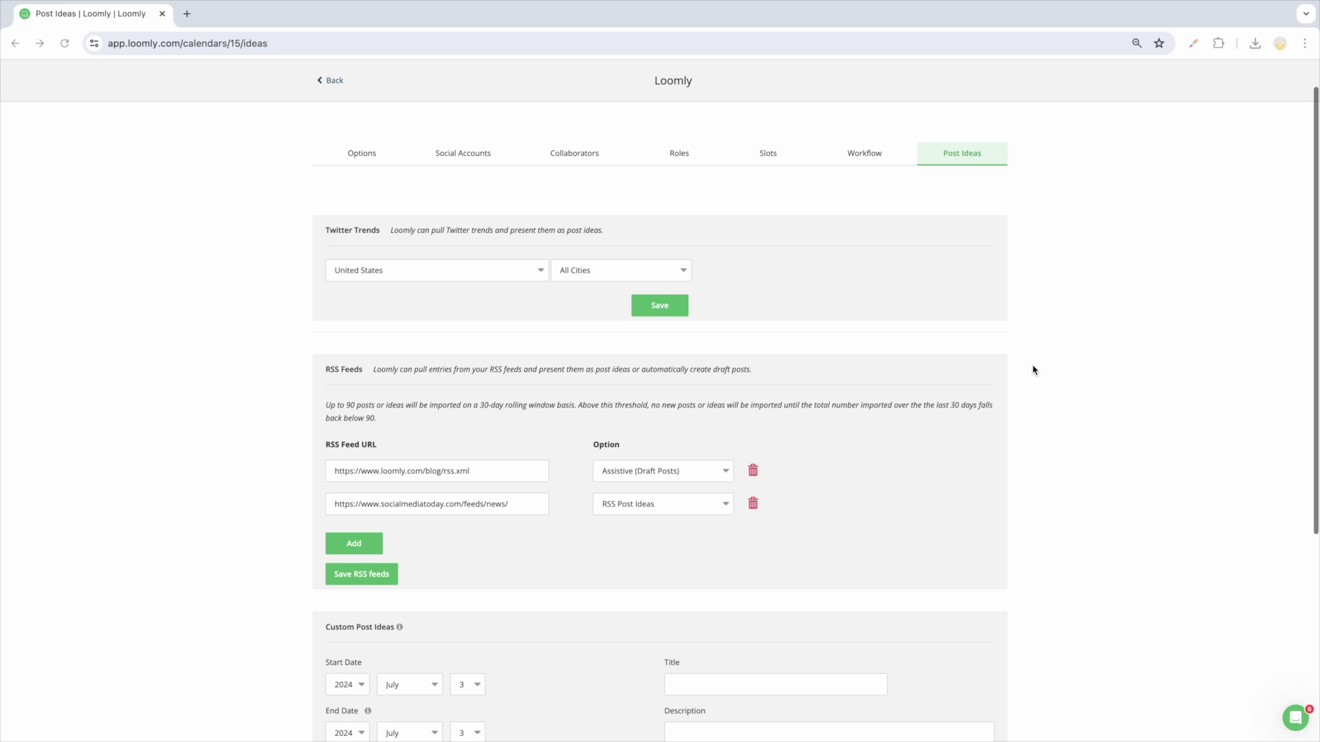
scroll(1032, 371, "down", 4)
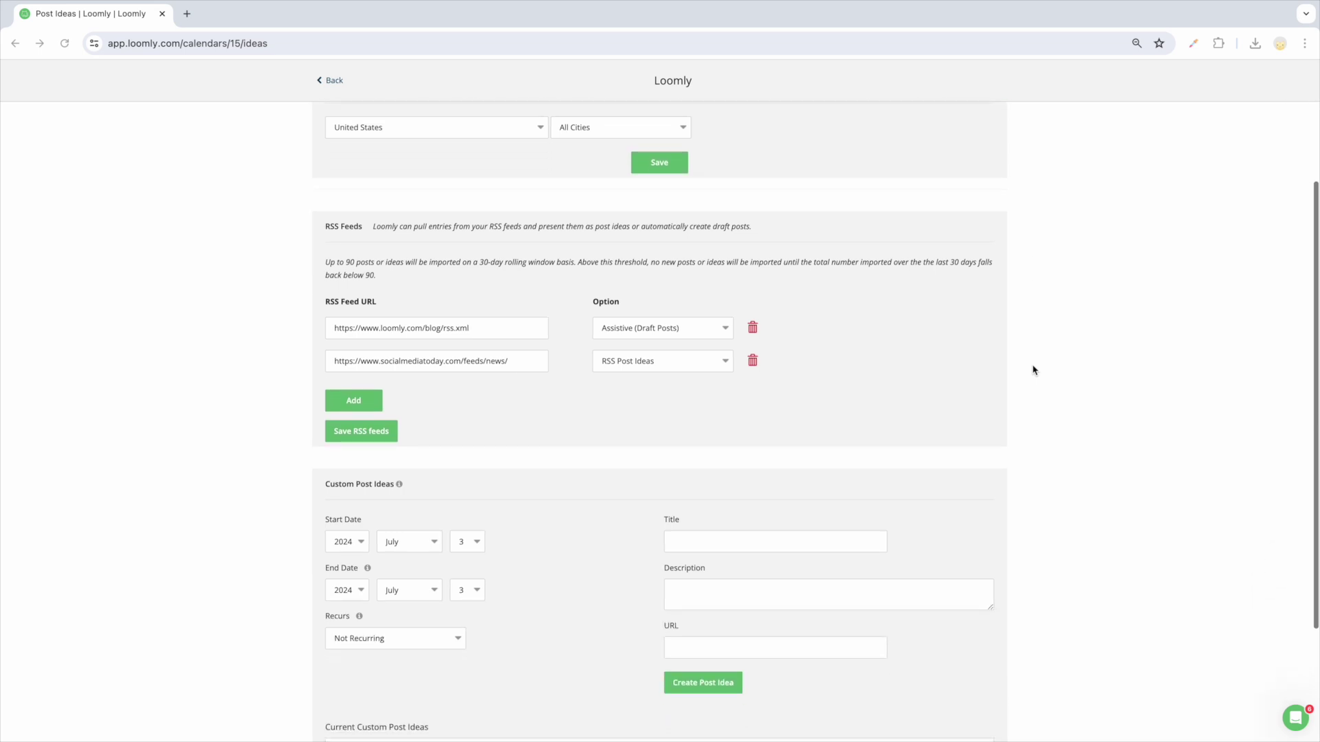
scroll(1032, 371, "down", 5)
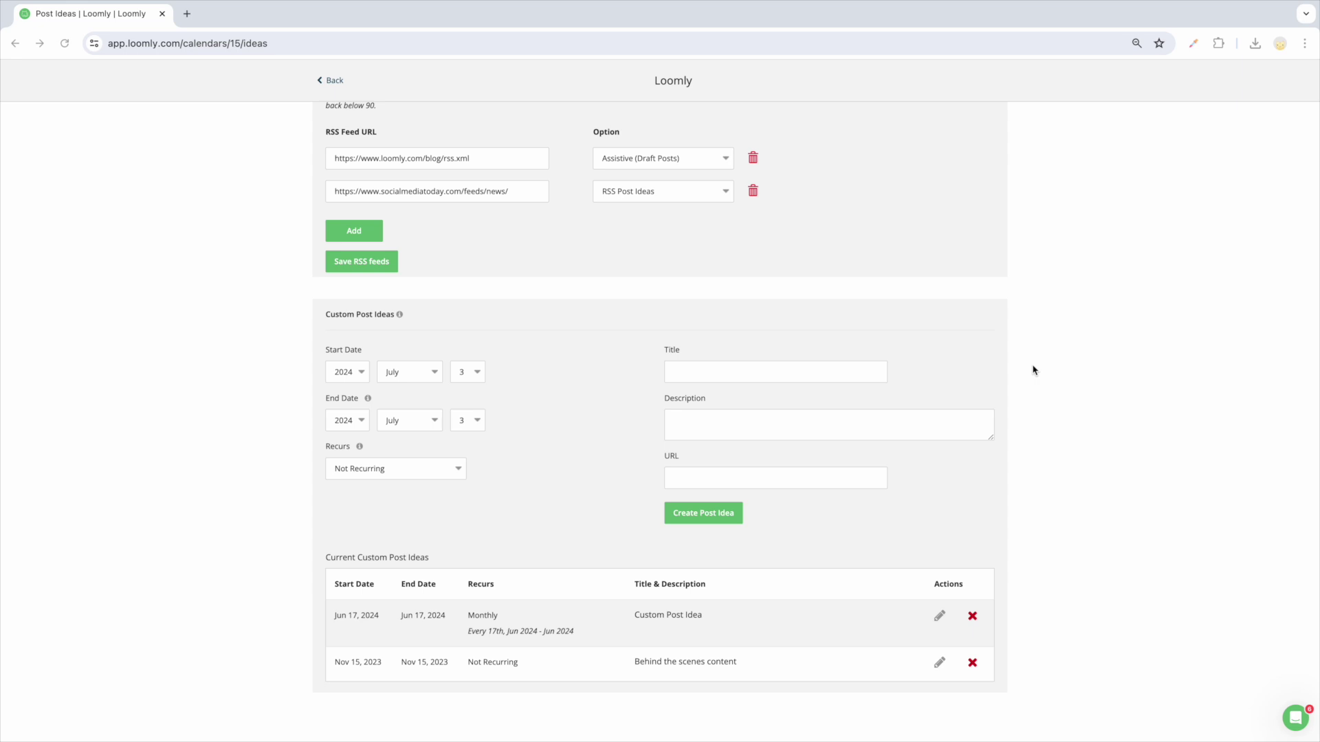
scroll(1033, 370, "up", 5)
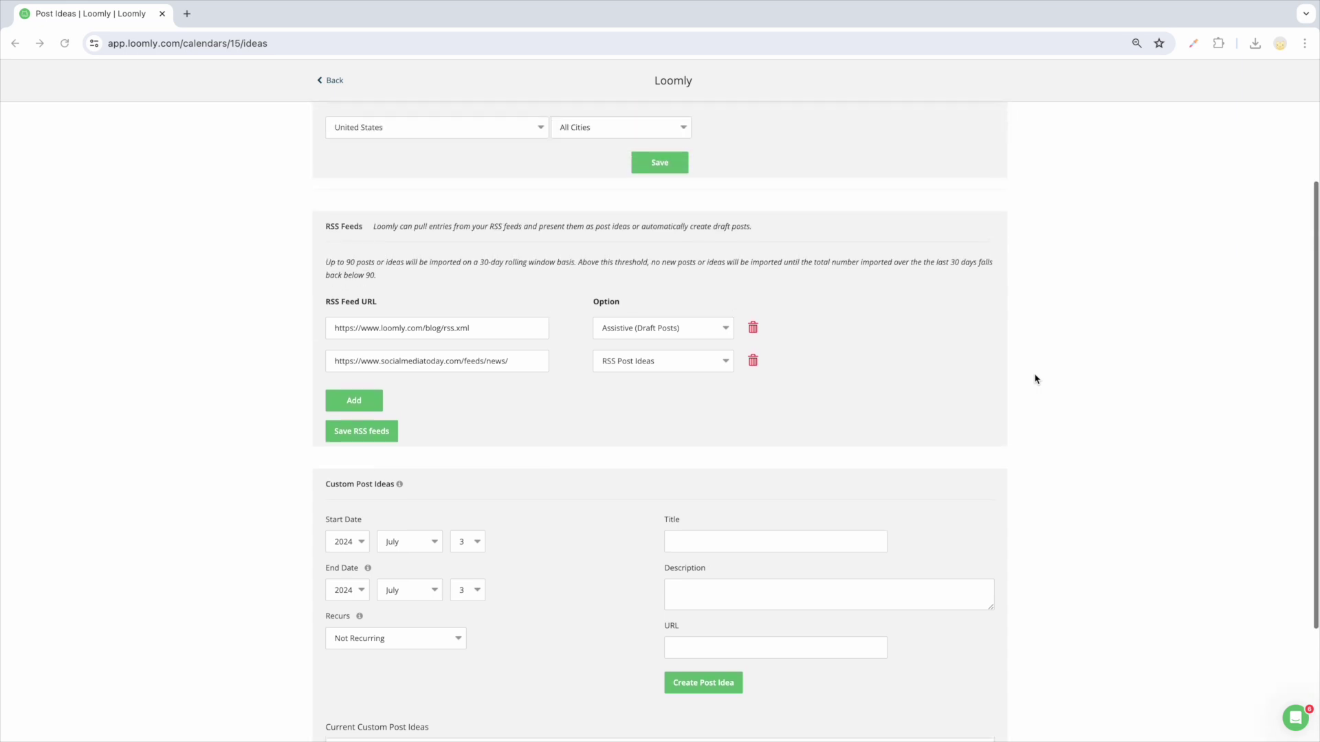
scroll(1035, 379, "up", 4)
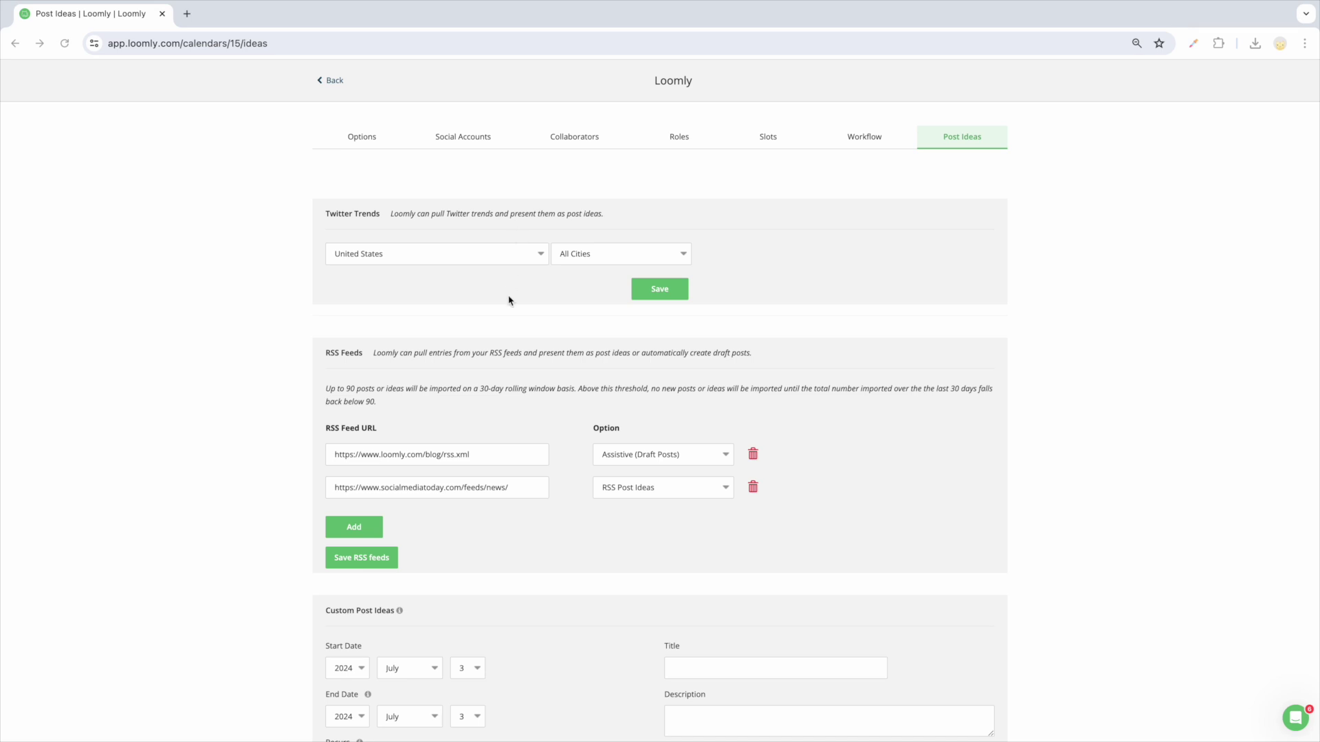
left_click(496, 459)
Step: Add a third assignee to the Instagram engagement rate post and approve it
left_click(479, 457)
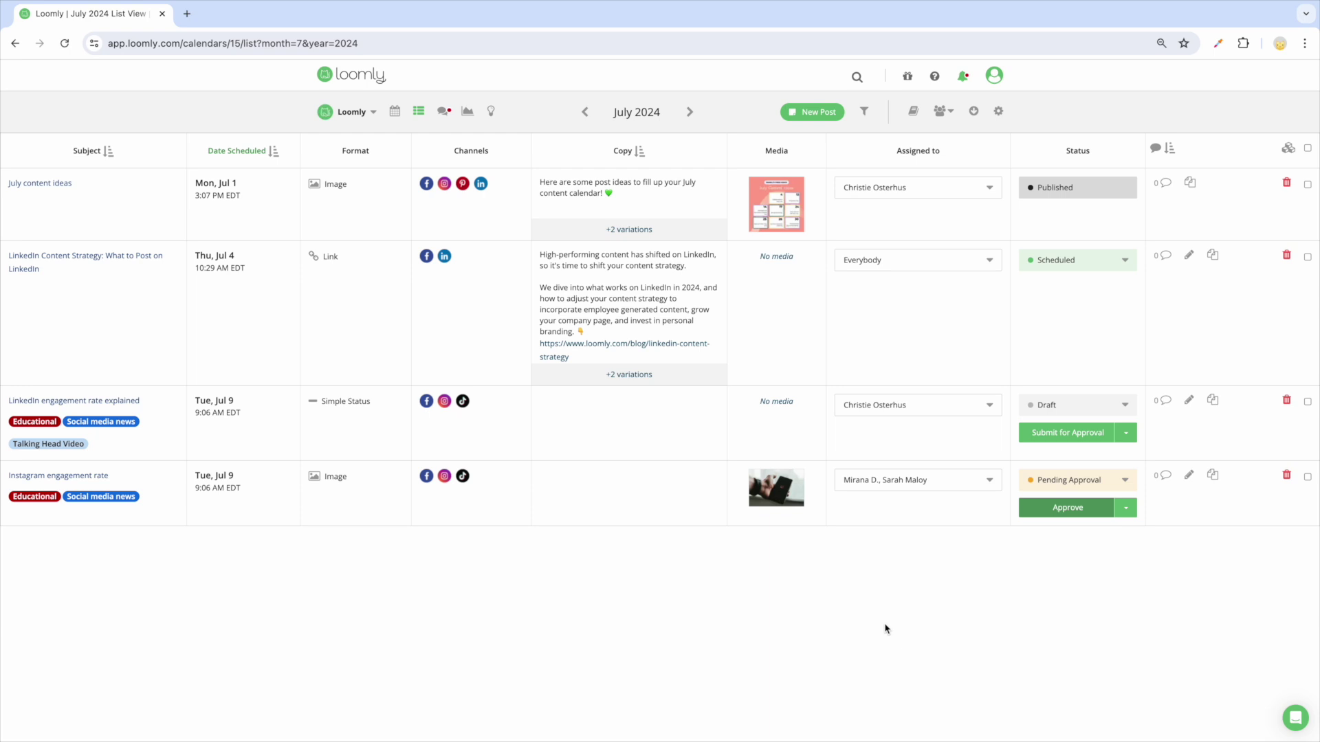
left_click(990, 481)
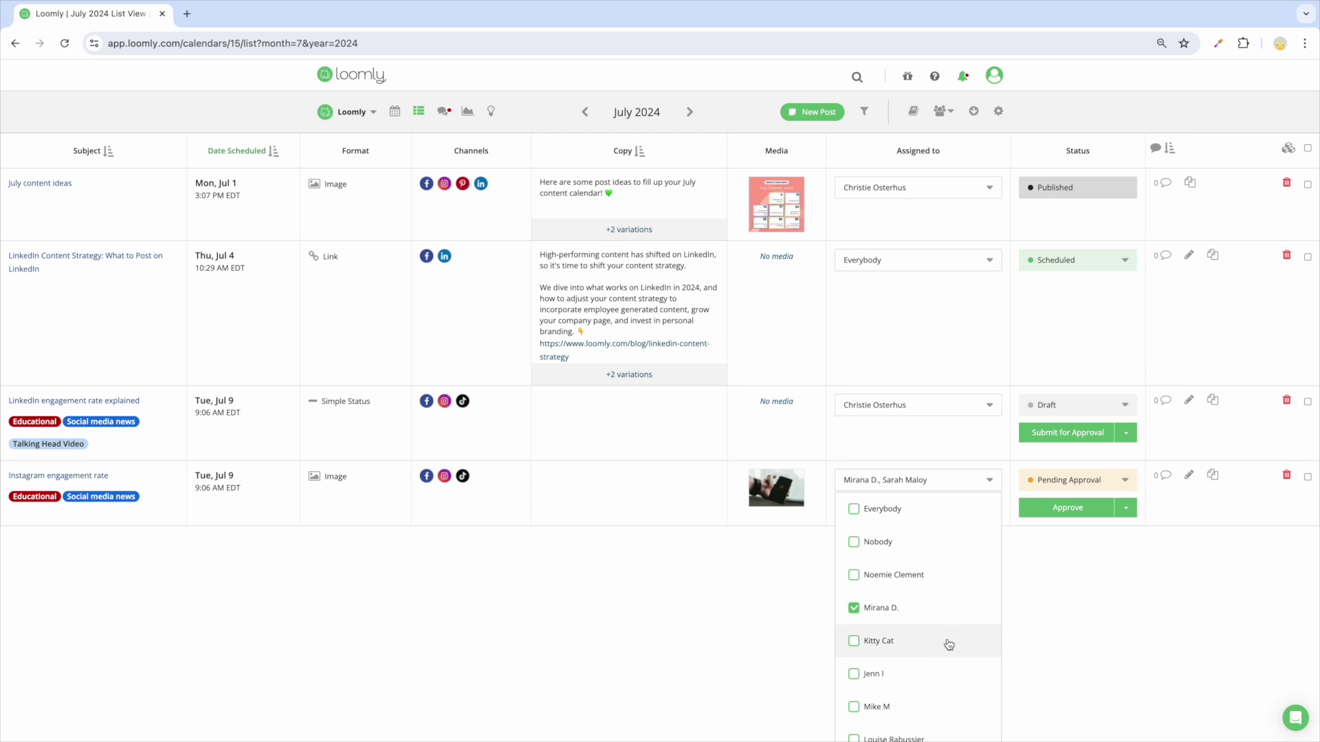
left_click(853, 642)
left_click(1032, 623)
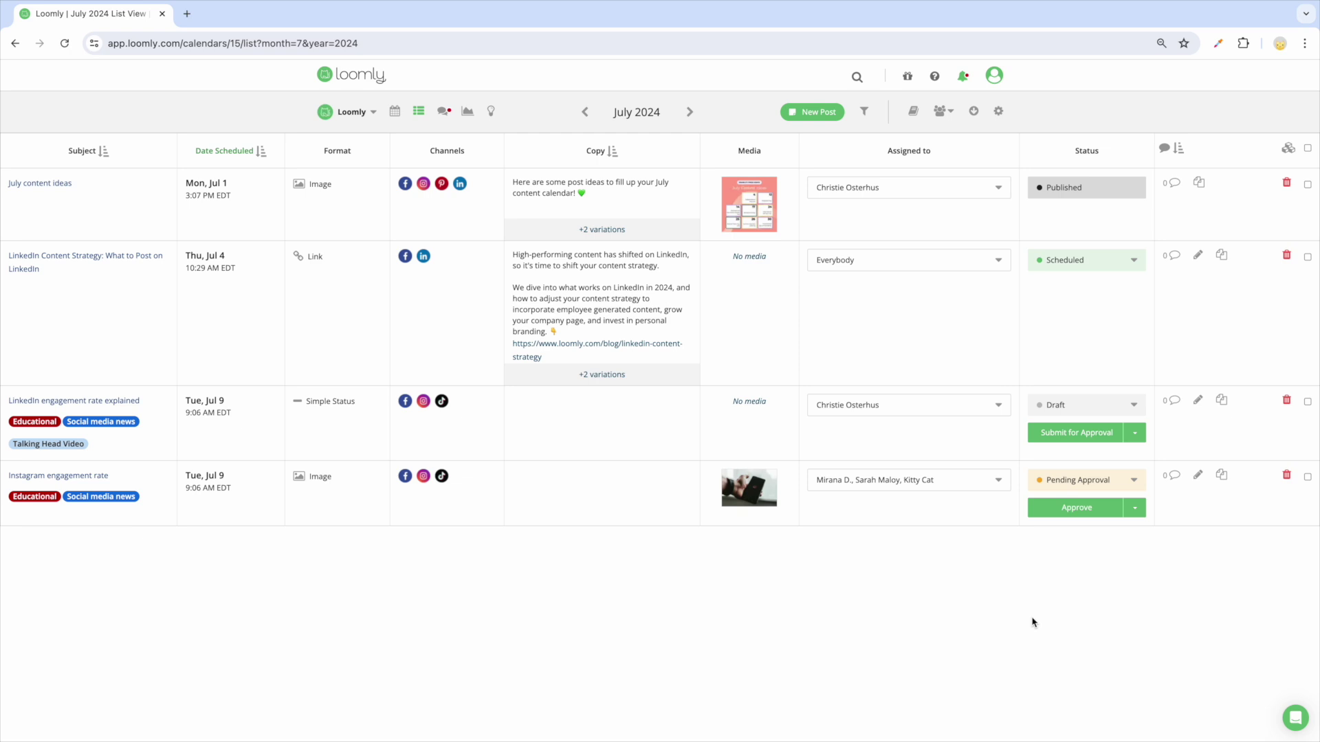
left_click(1072, 512)
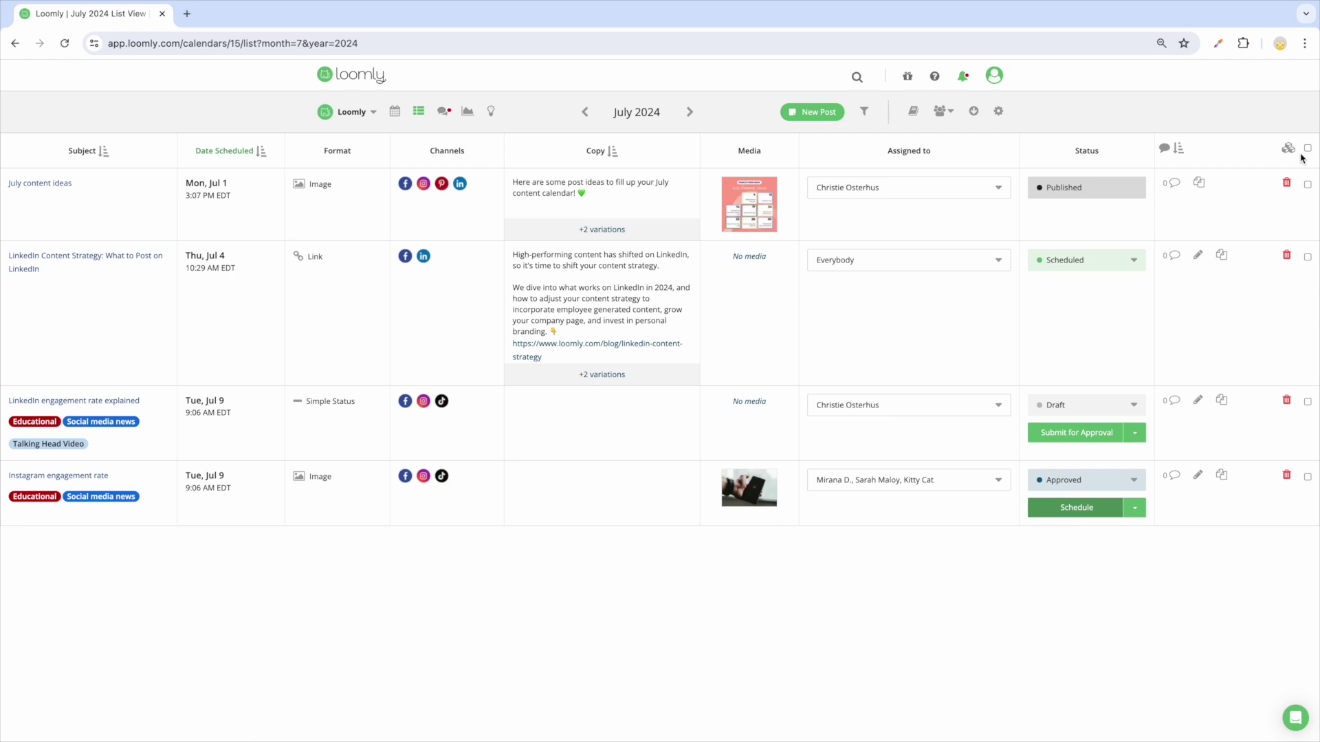
Step: Comment 'Let me know what you think!' mentioning a teammate, then open the post's details
left_click(1173, 476)
type("Kitty Cat Let me know what you think!")
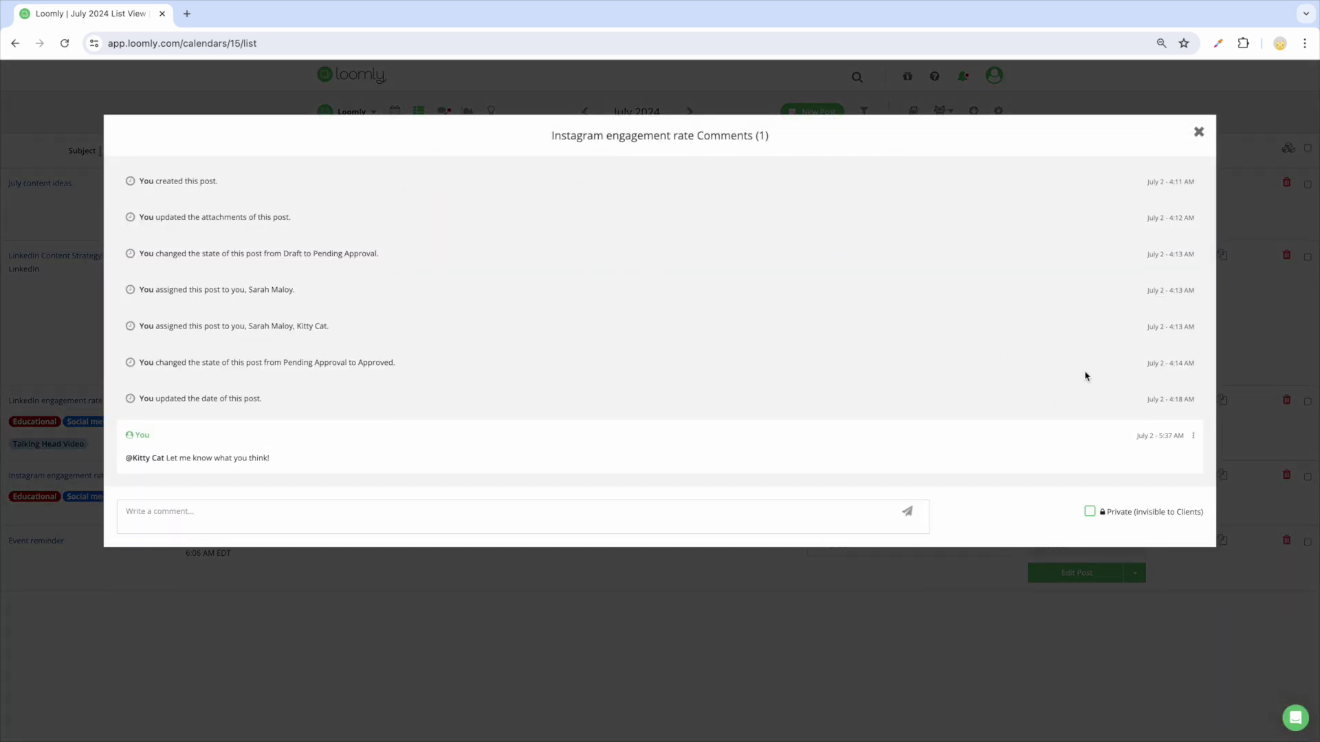
left_click(1198, 132)
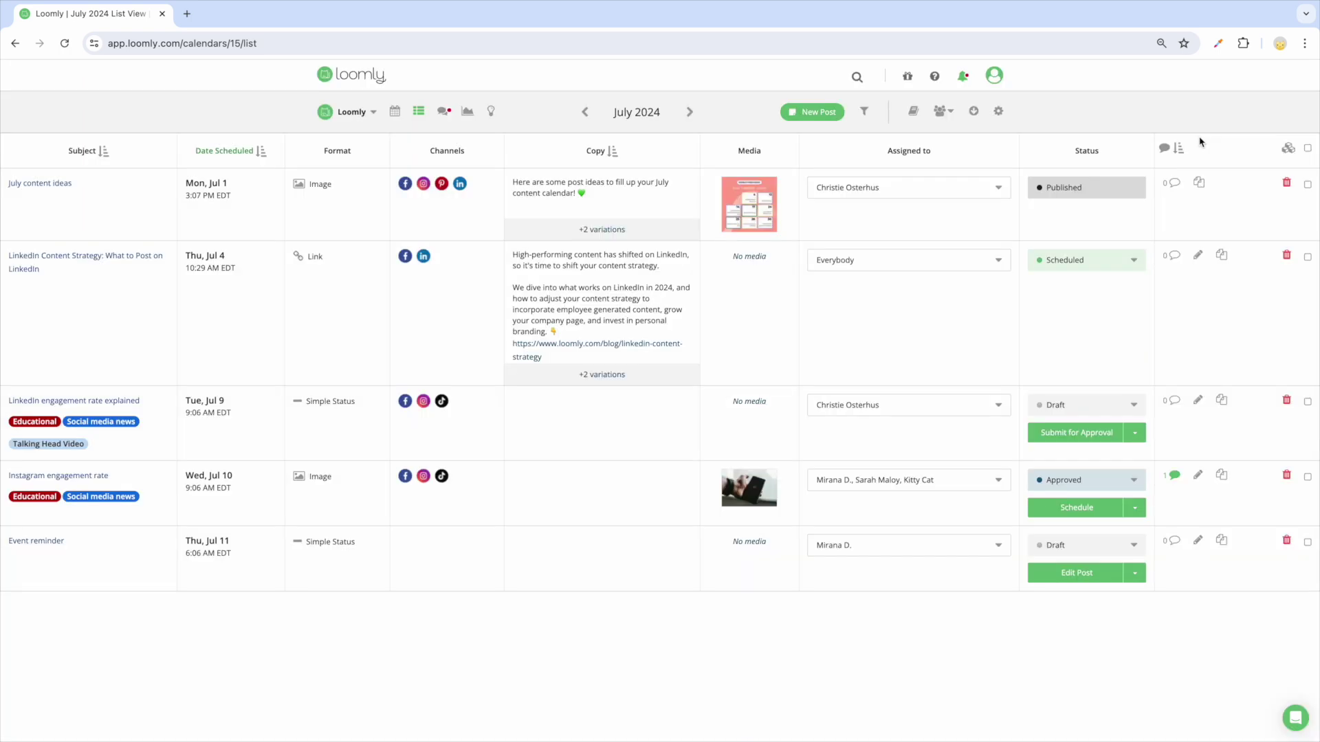
left_click(87, 479)
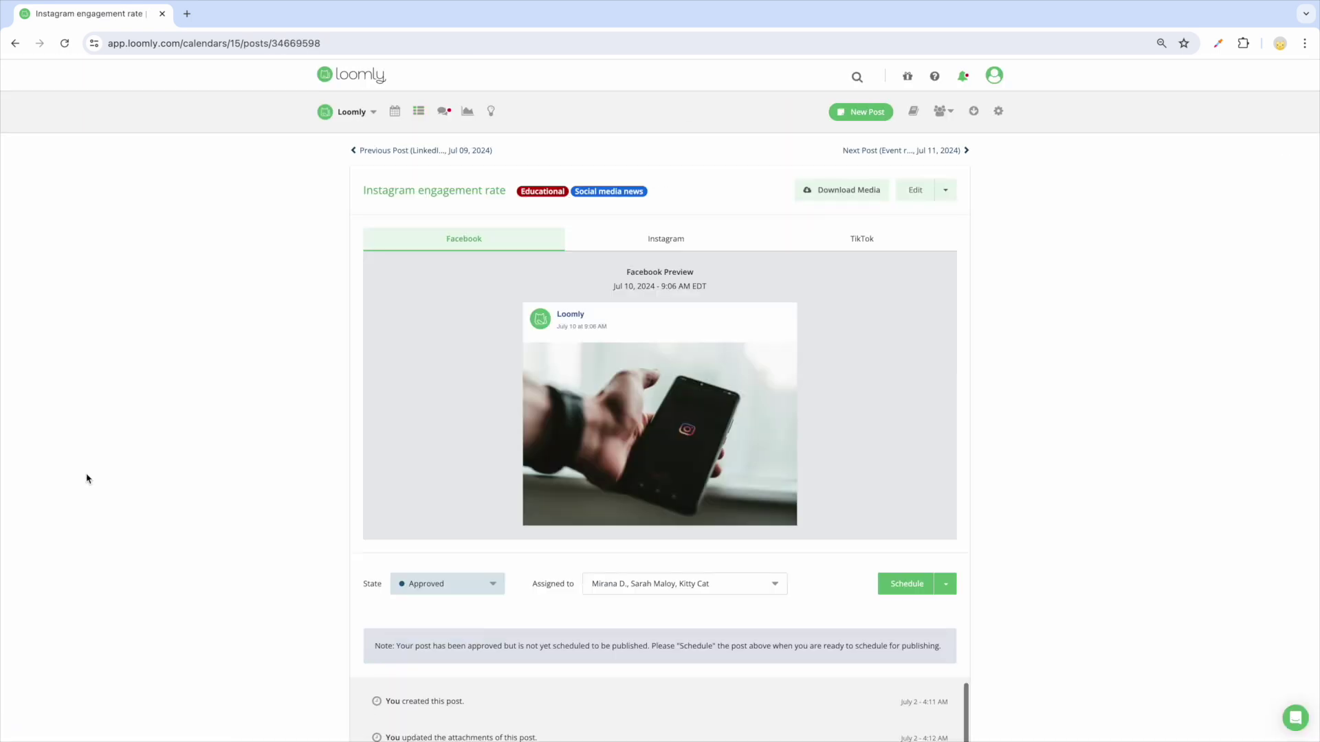
Step: Move Instagram engagement rate to July 10 and add an Event reminder quick post on July 11
left_click(87, 479)
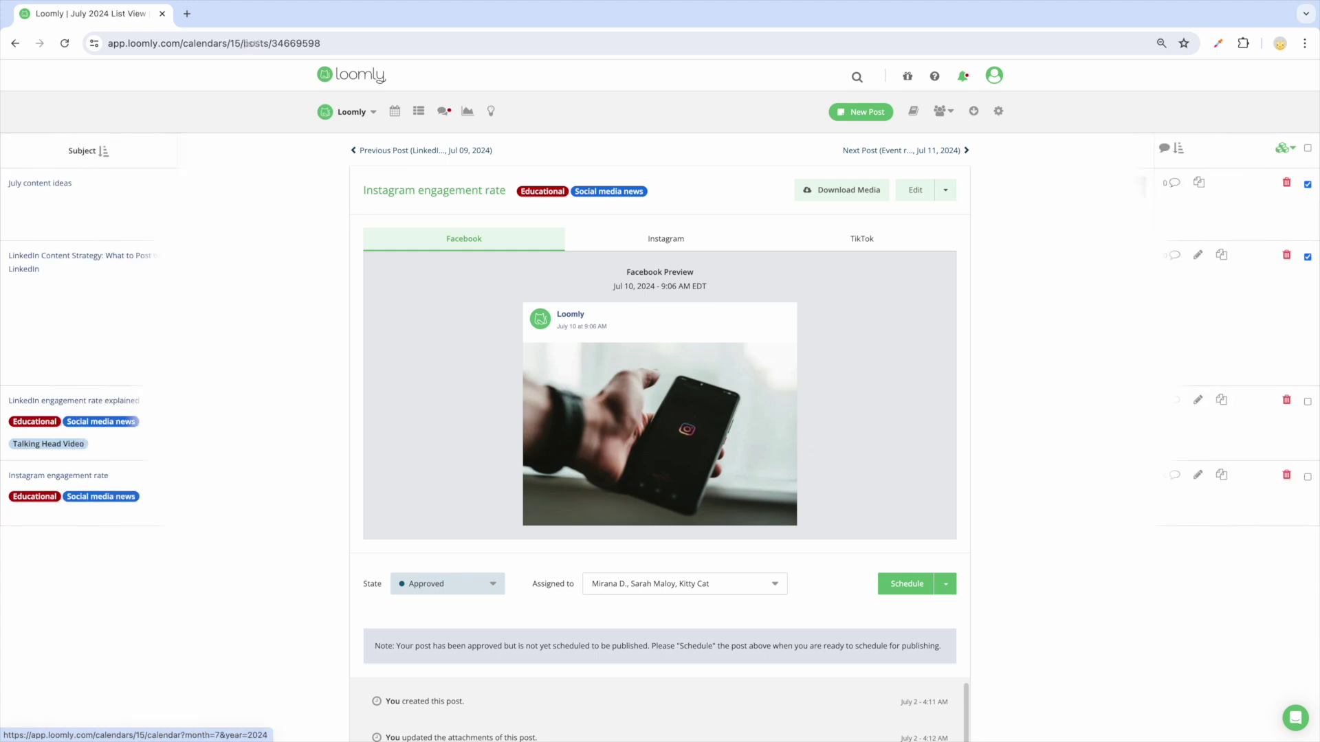
left_click(394, 114)
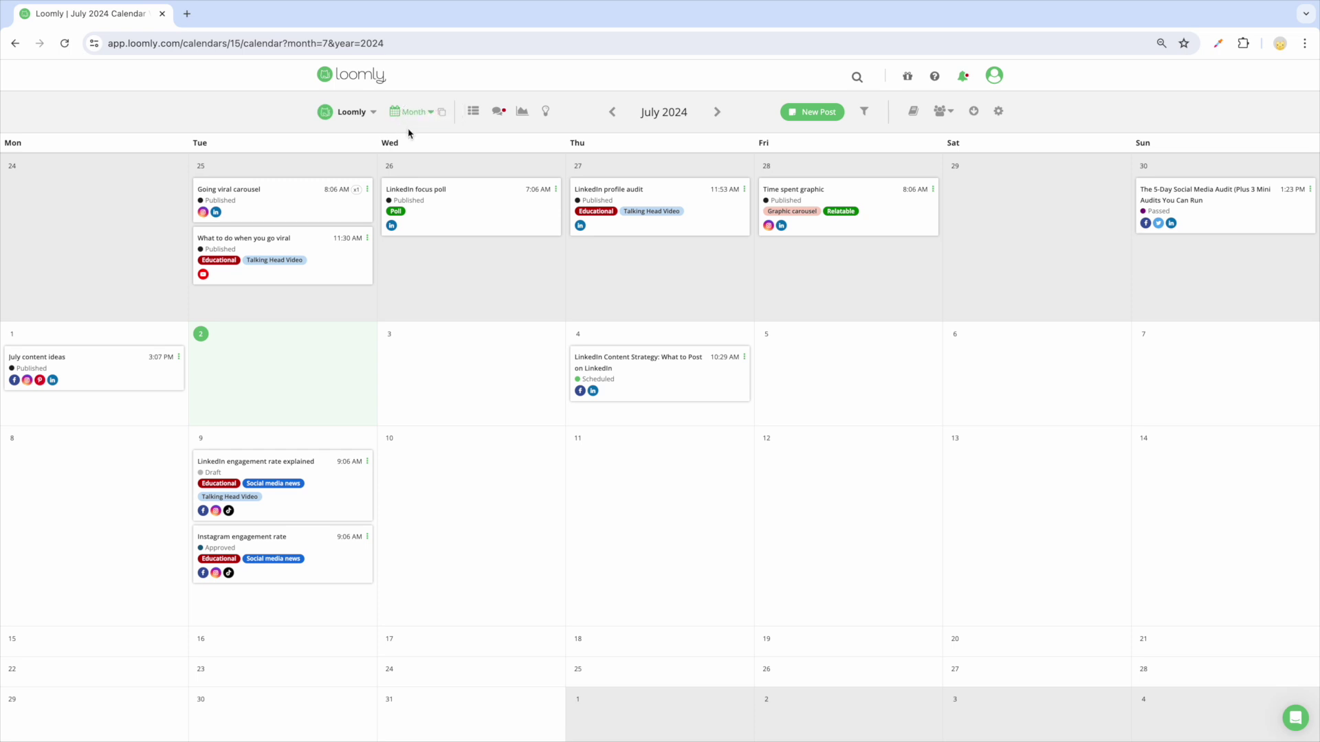
left_click_drag(303, 545, 459, 507)
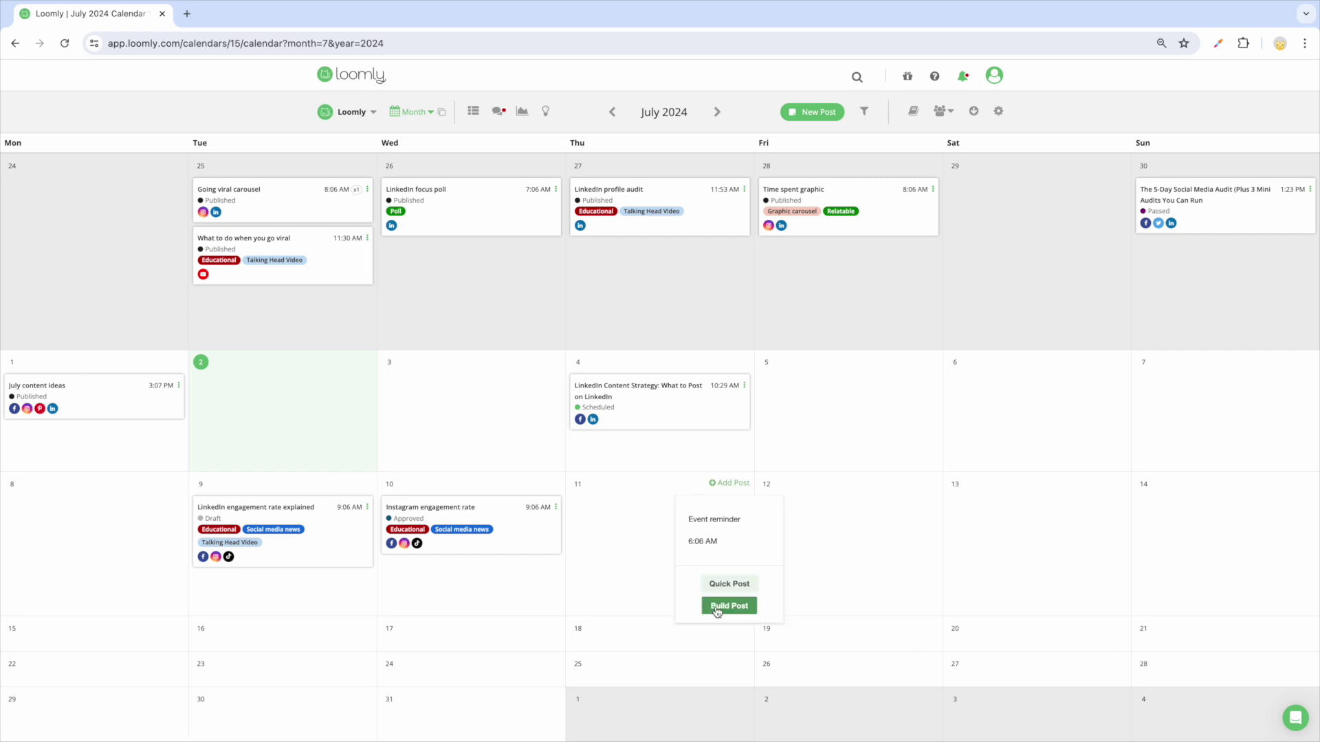
left_click(719, 584)
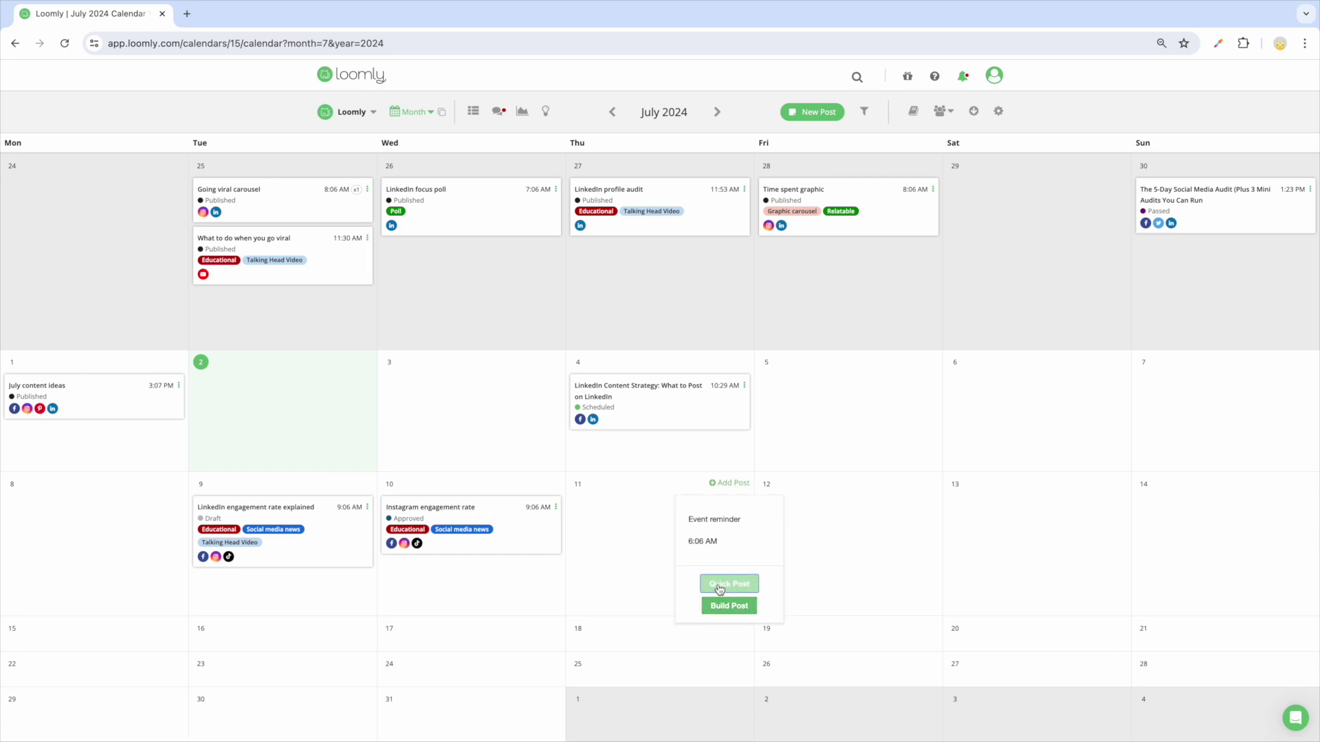
mouse_move(357, 191)
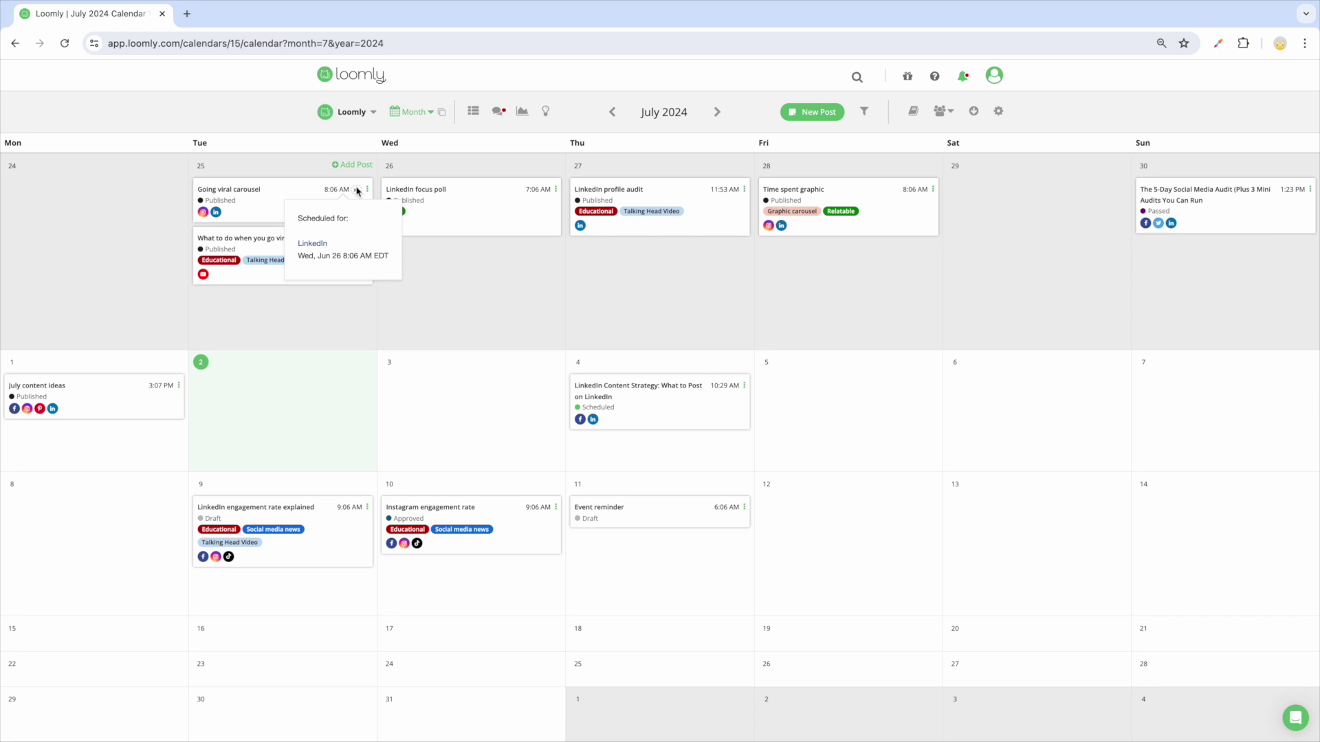
Step: Ungroup multi-network posts so each network appears as its own calendar card
left_click(442, 114)
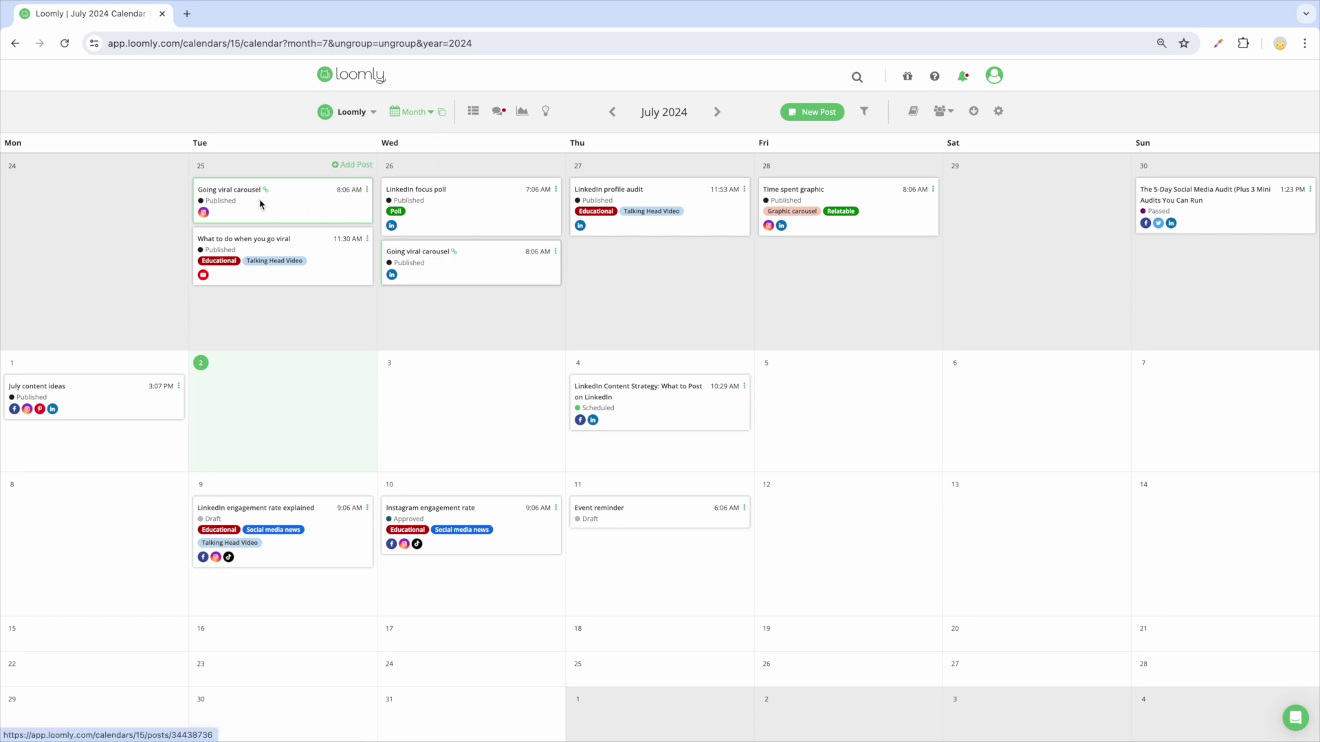
mouse_move(580, 226)
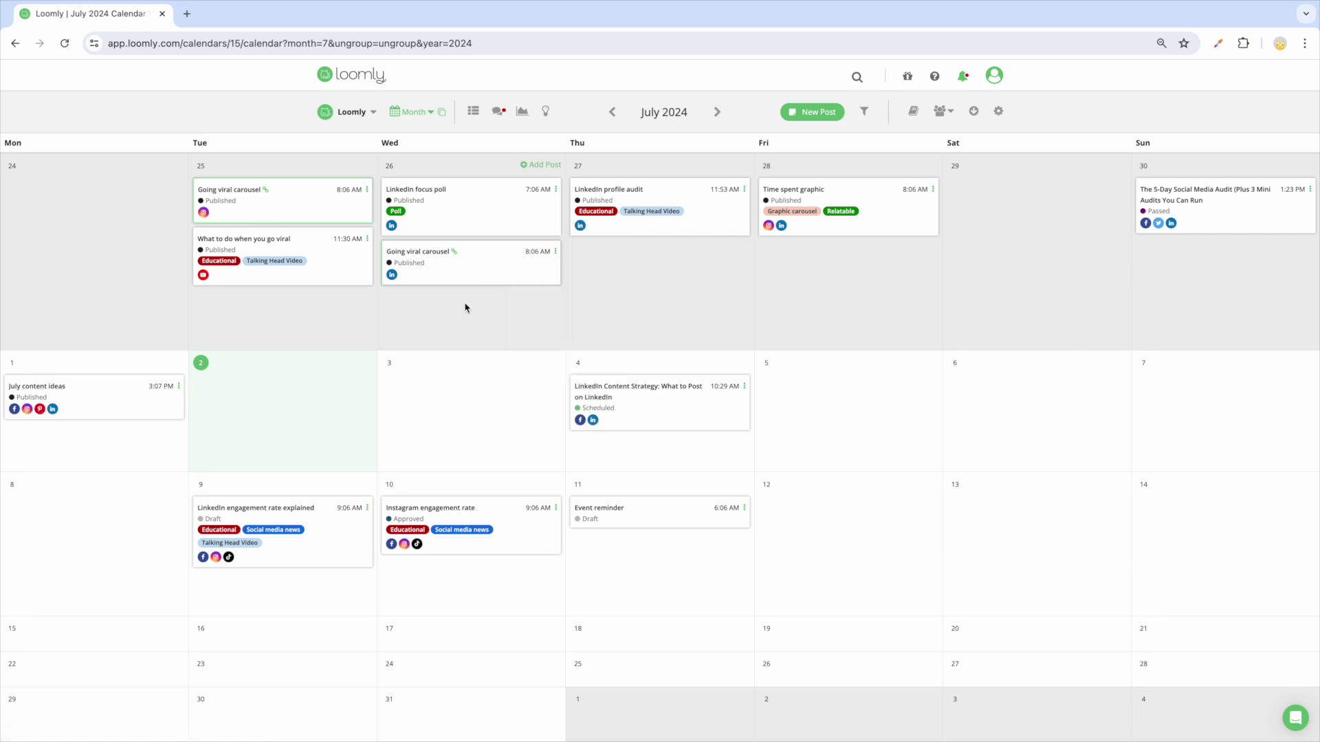
mouse_move(391, 277)
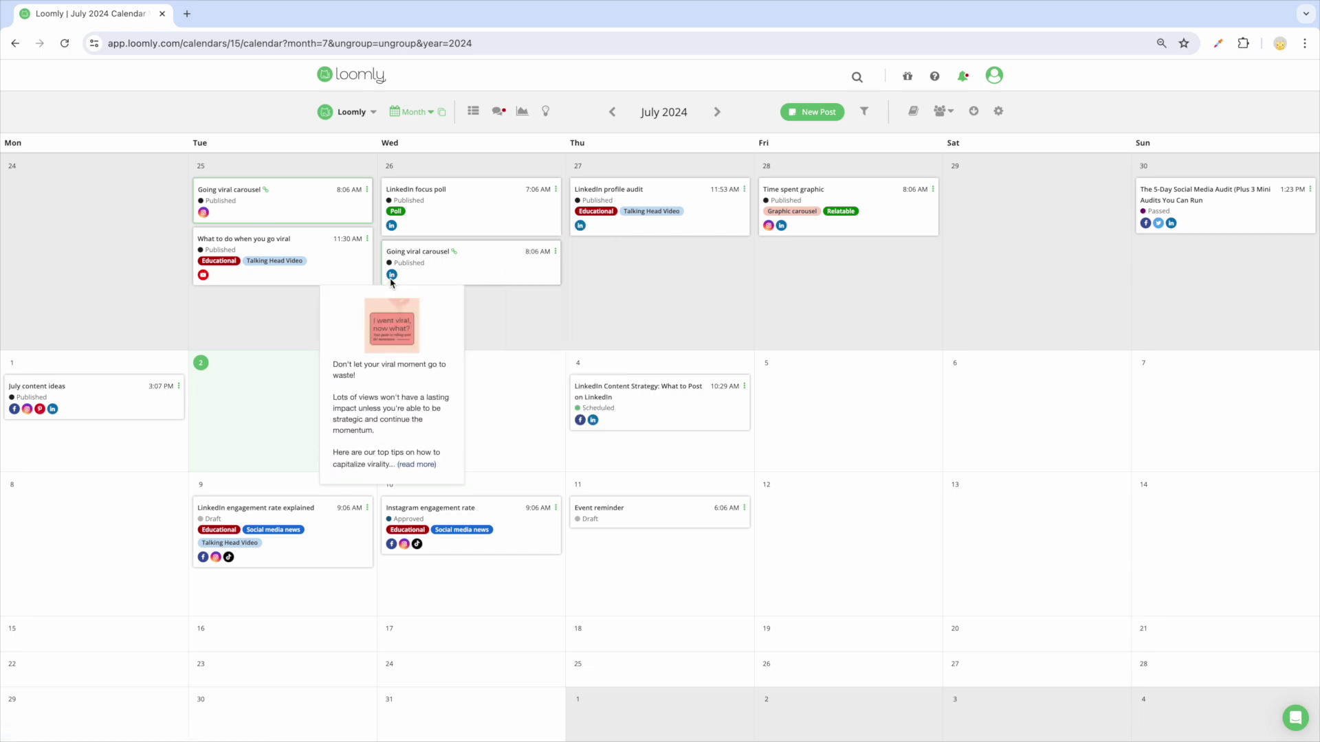
Step: Notify collaborators with 'This is ready for you to review', then cancel Export to PDF
left_click(944, 113)
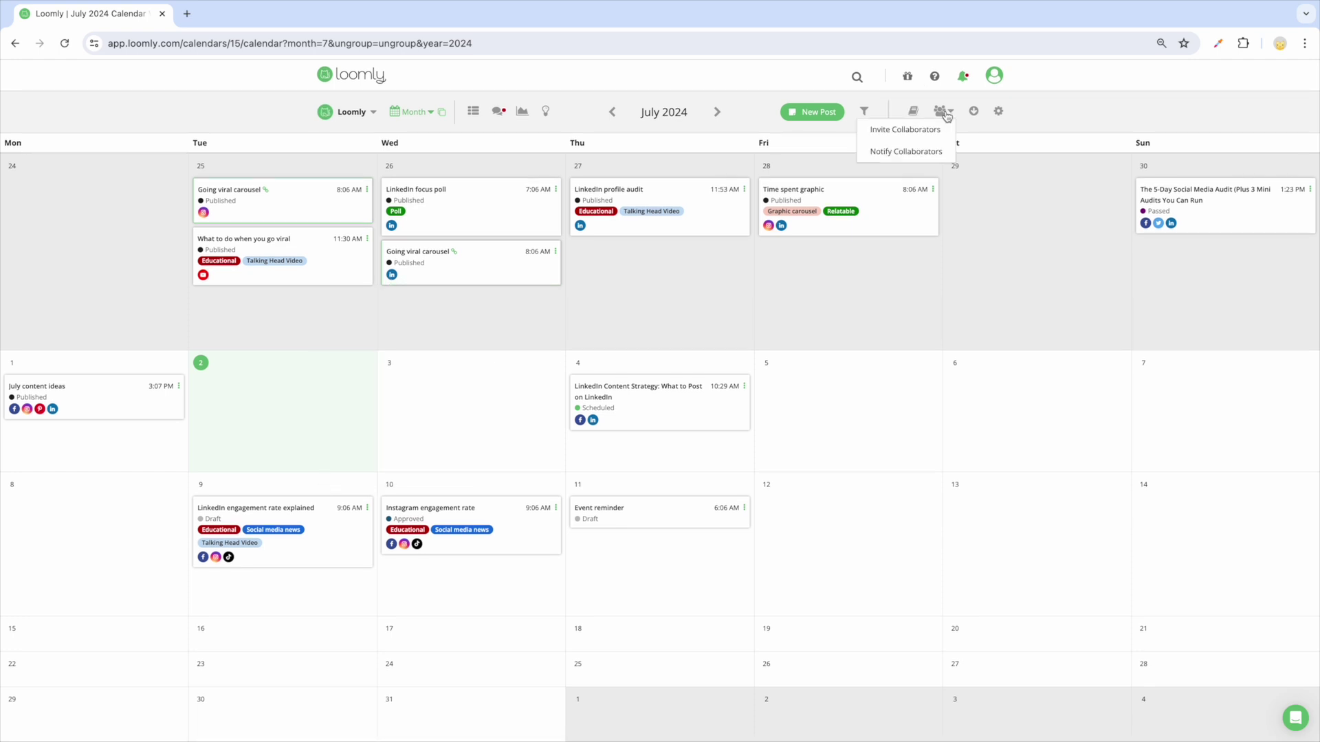
left_click(905, 152)
type("This is ready for you to review!")
left_click(661, 374)
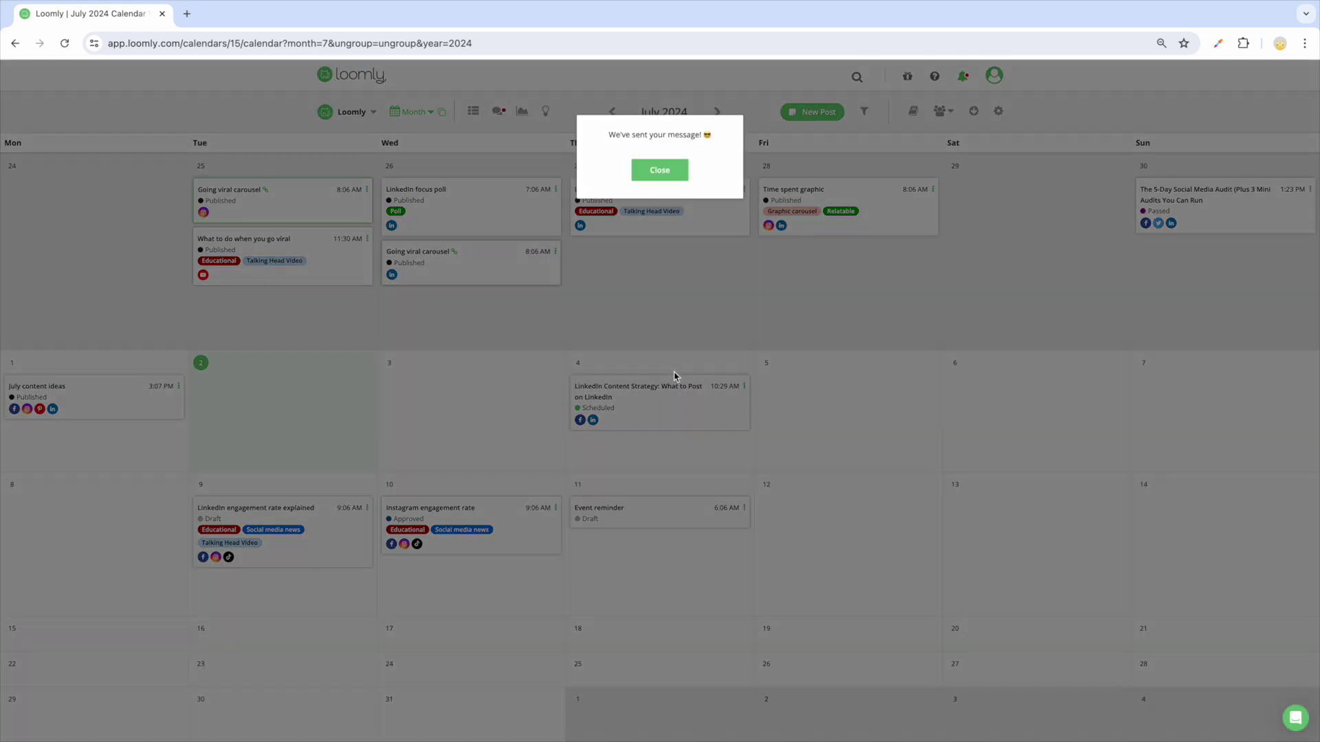
left_click(660, 172)
left_click(973, 112)
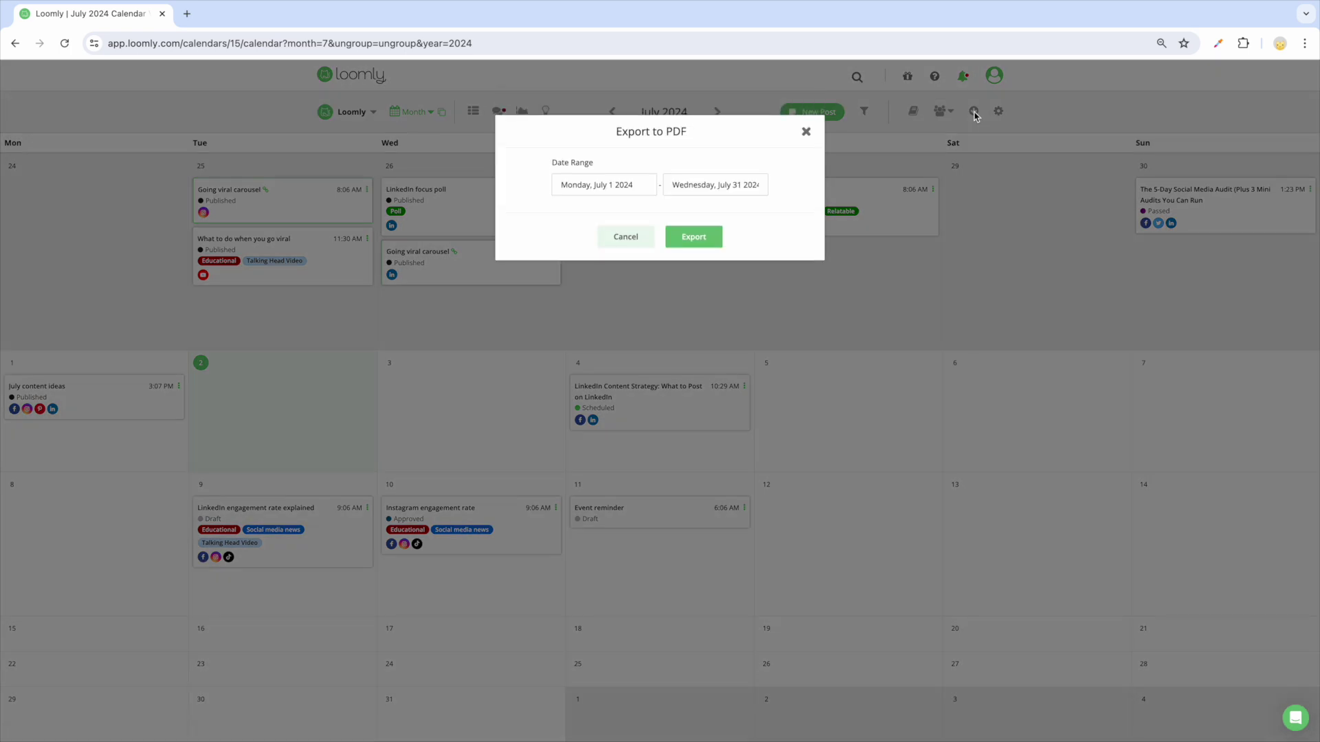
left_click(805, 131)
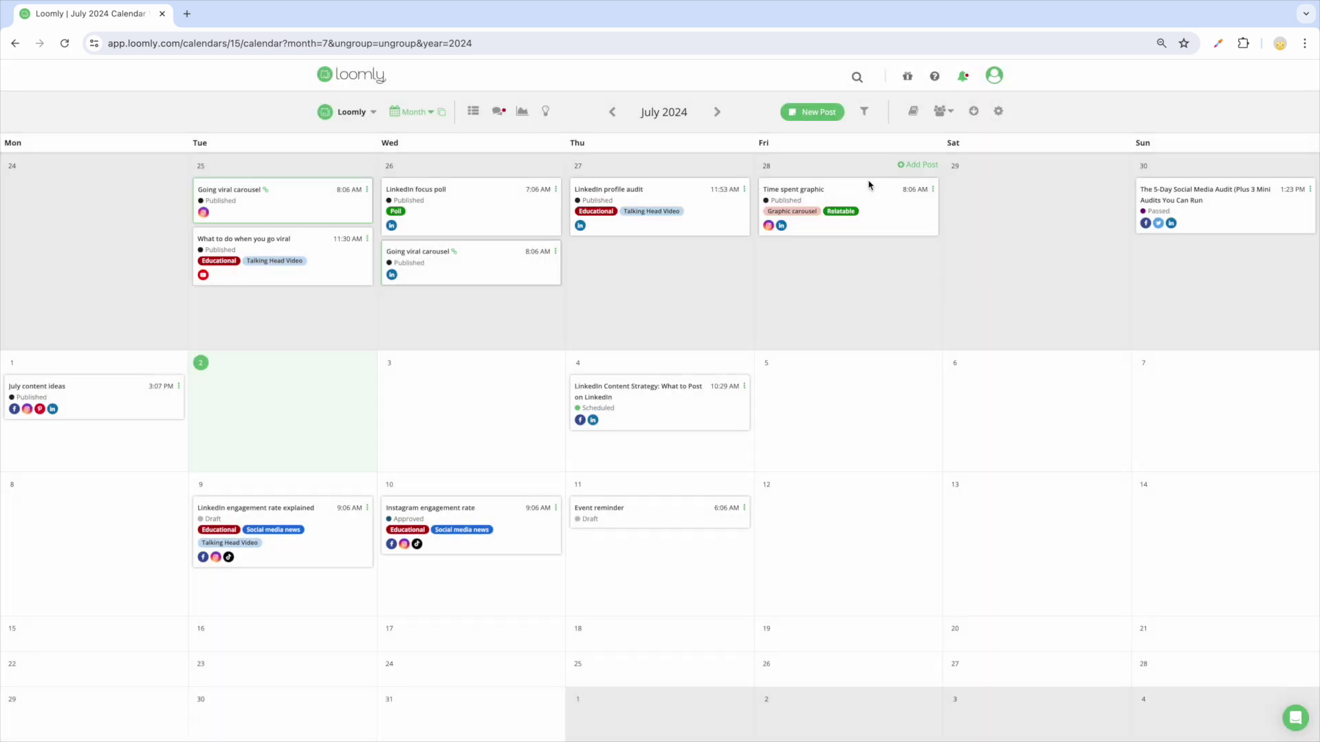
Step: Show July posts from All Calendars in Calendar View, then open the Post Ideas calendar
left_click(363, 118)
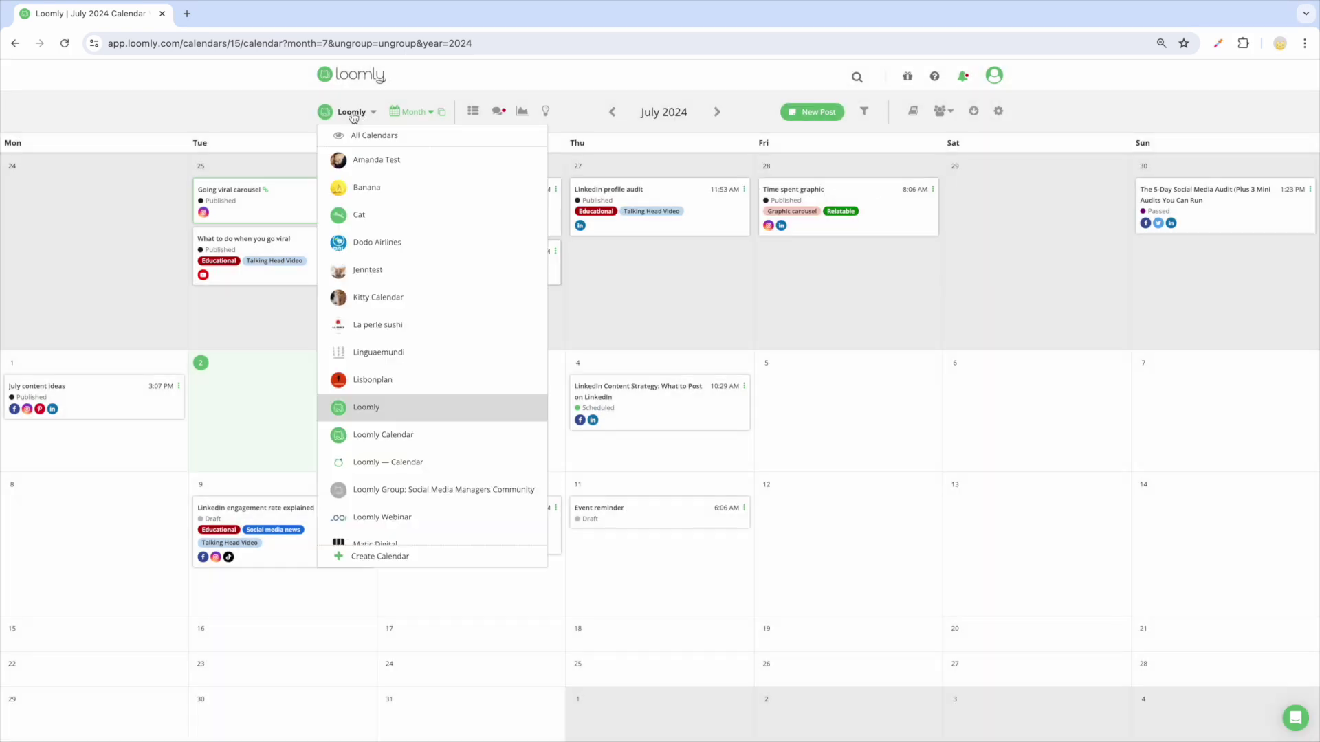
left_click(364, 133)
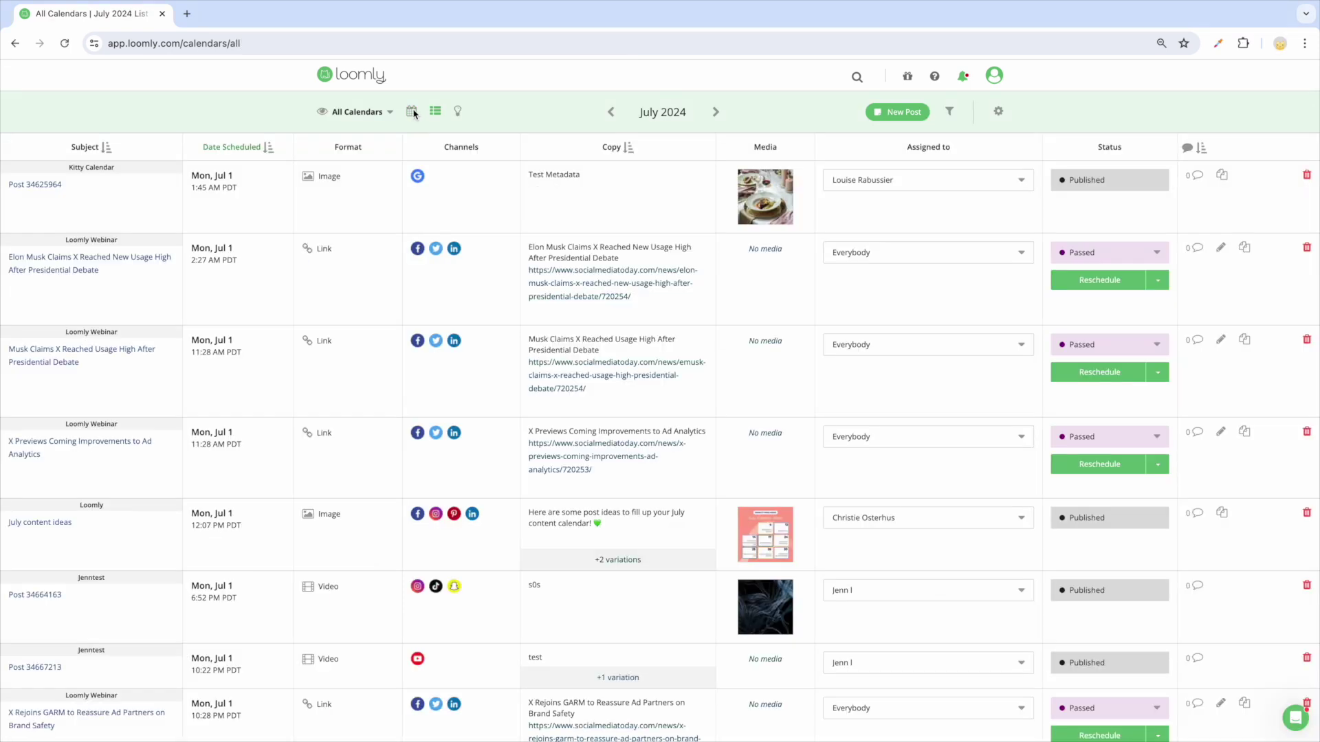
left_click(411, 114)
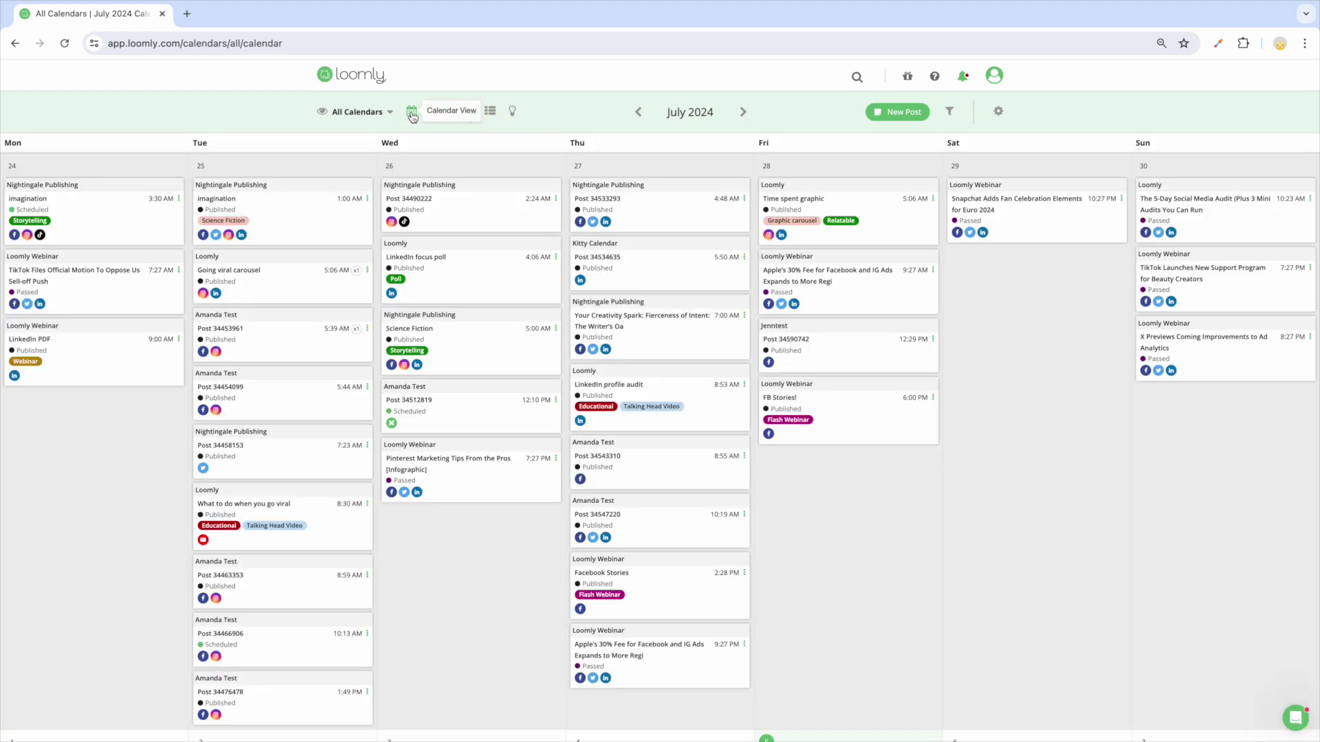
left_click(513, 114)
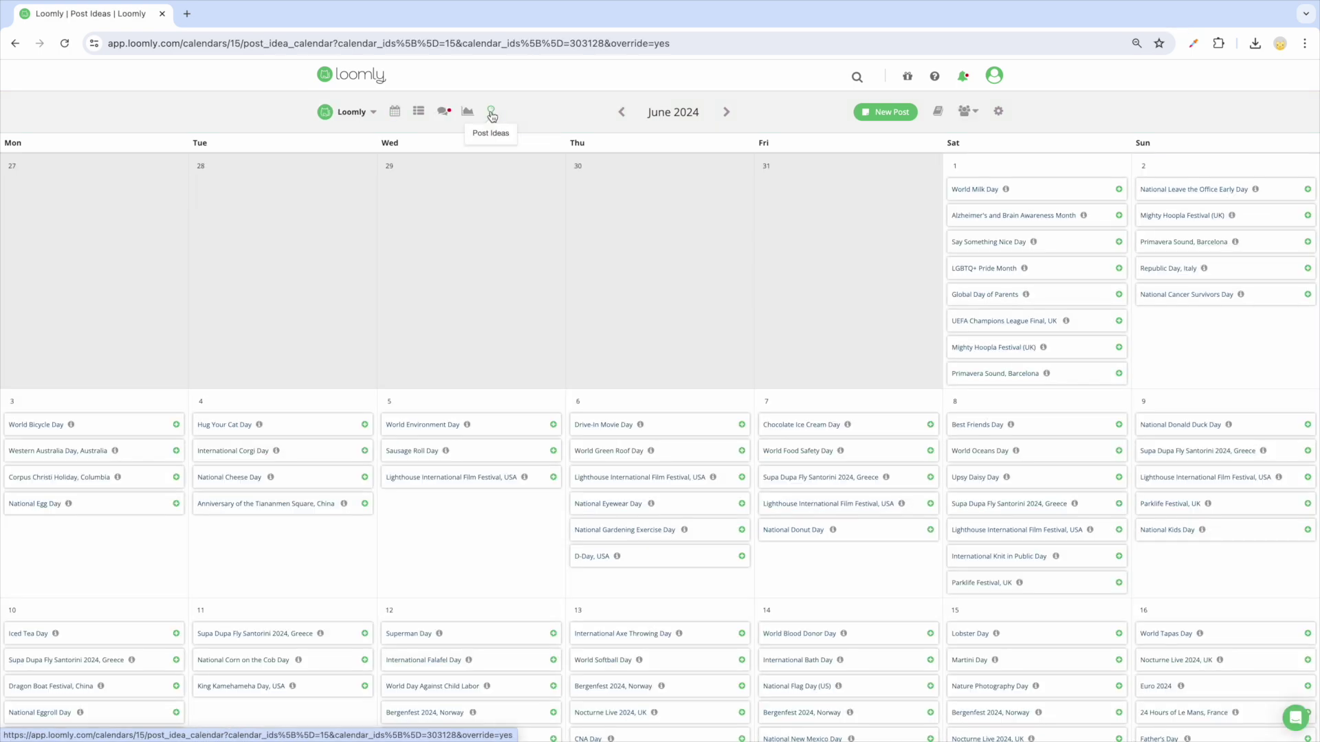
Step: Add a Custom Post Idea on June 17 that repeats monthly
scroll(525, 451, "down", 8)
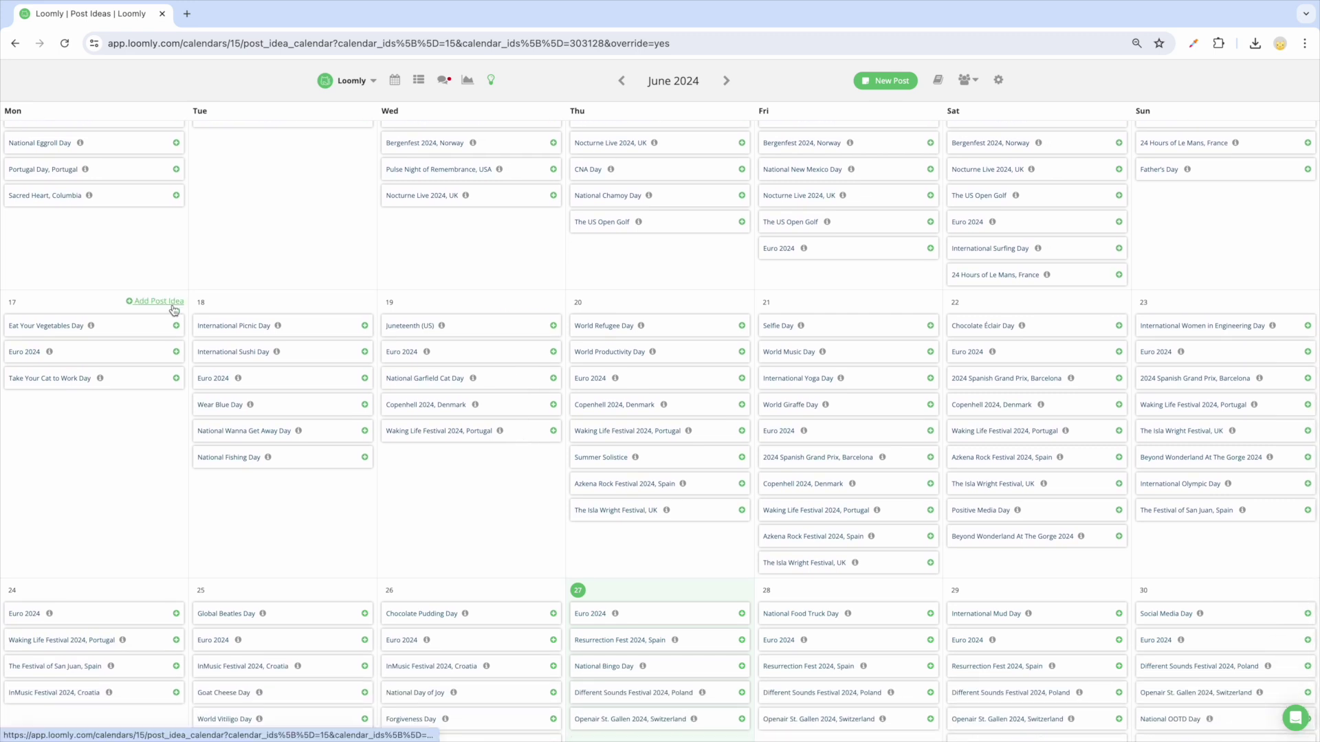
left_click(157, 283)
left_click(155, 361)
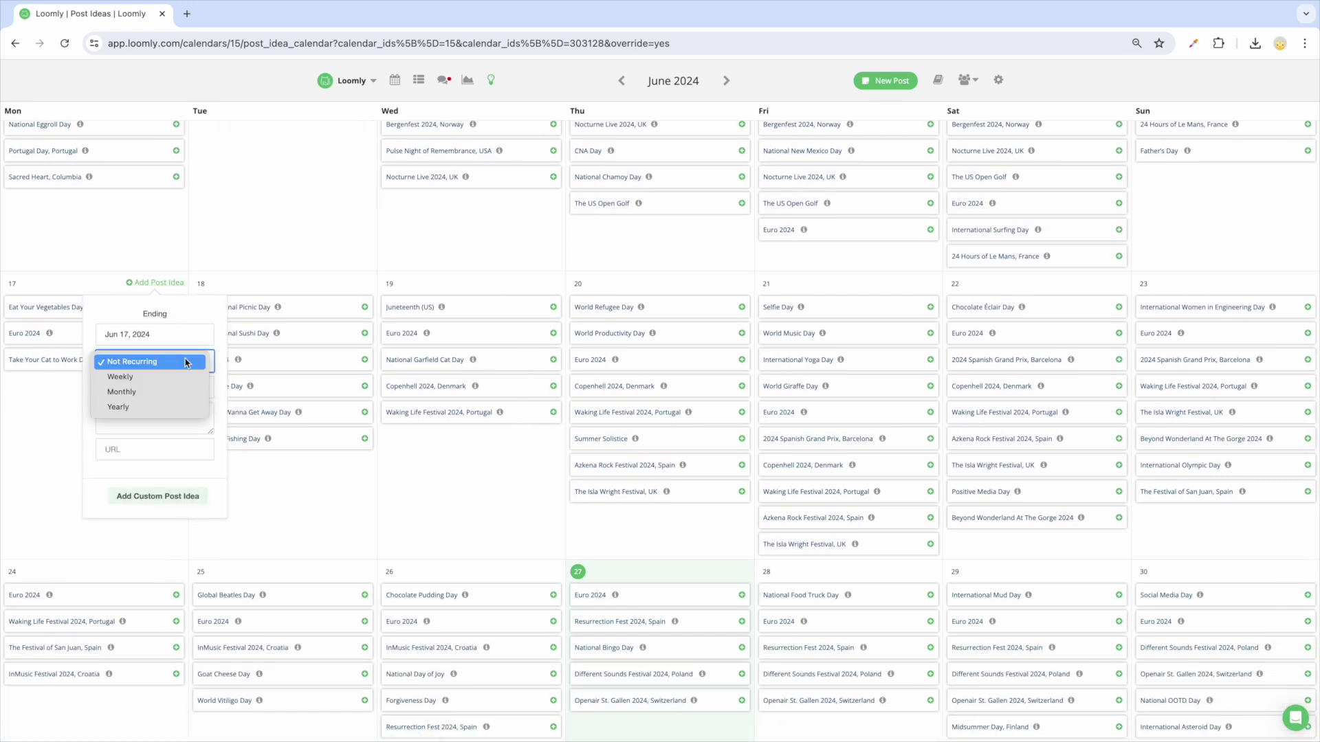
left_click(147, 391)
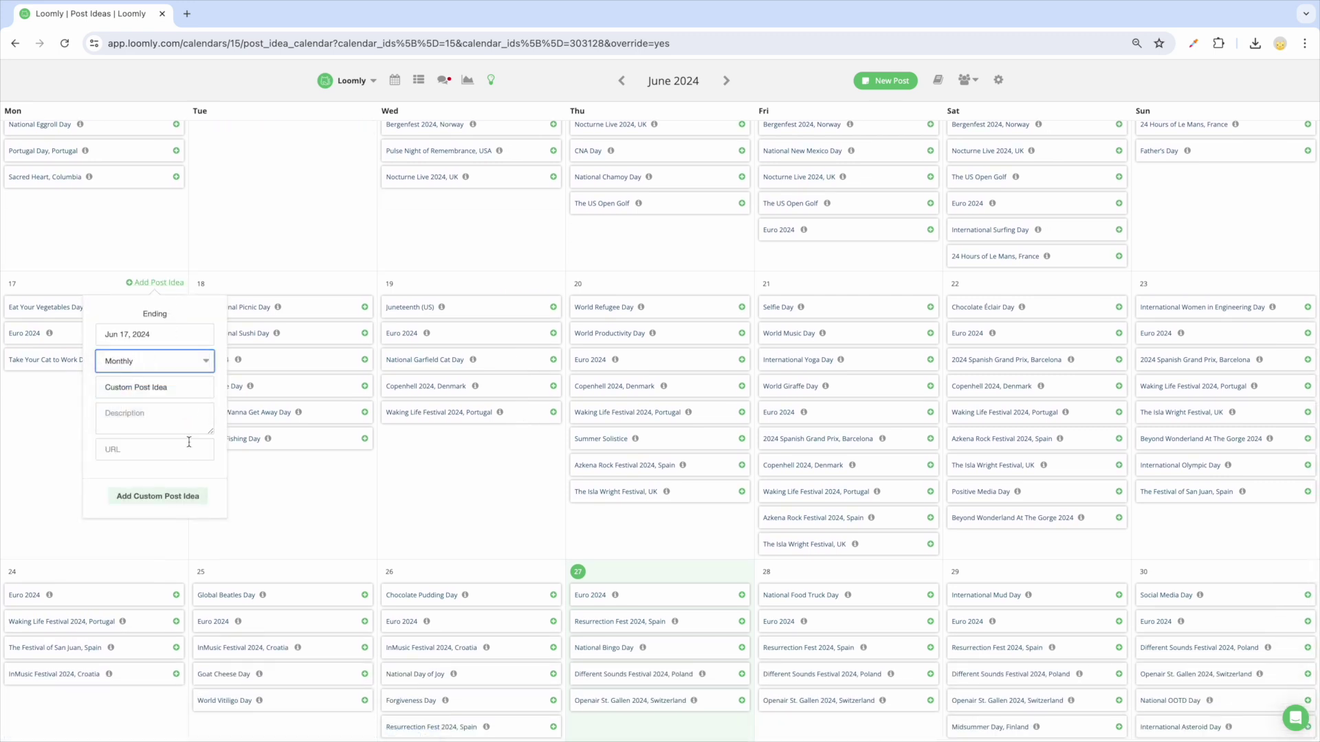
left_click(182, 495)
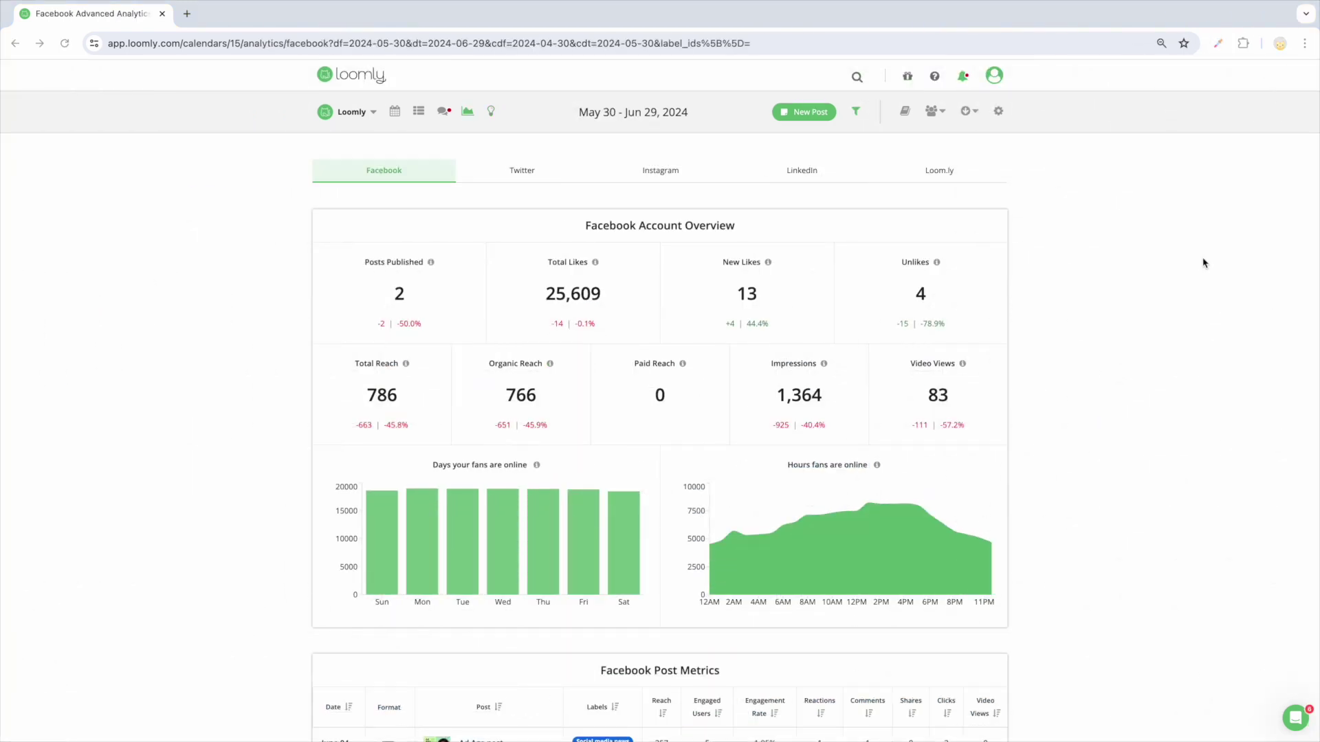
Step: Scroll through the Facebook analytics for May 30 – Jun 29, 2024, then switch to Instagram analytics
scroll(1202, 262, "down", 2)
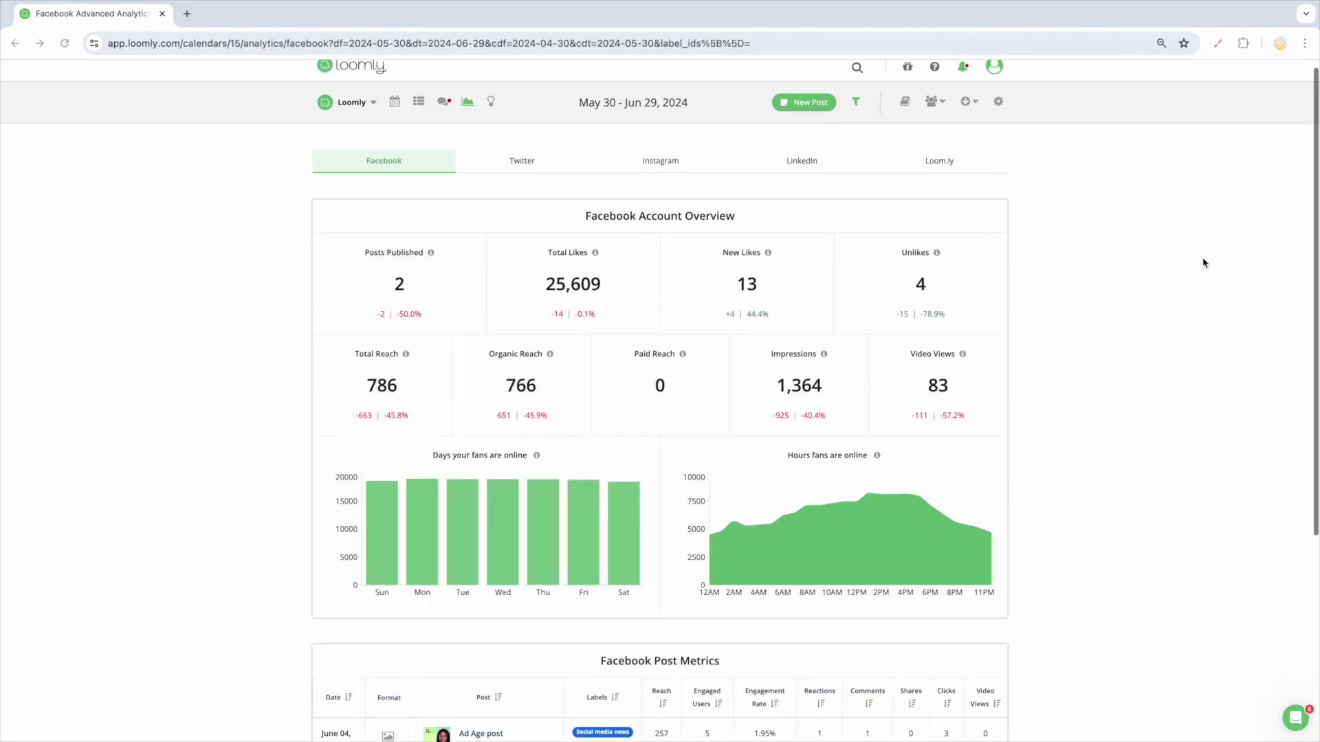
scroll(1203, 263, "down", 2)
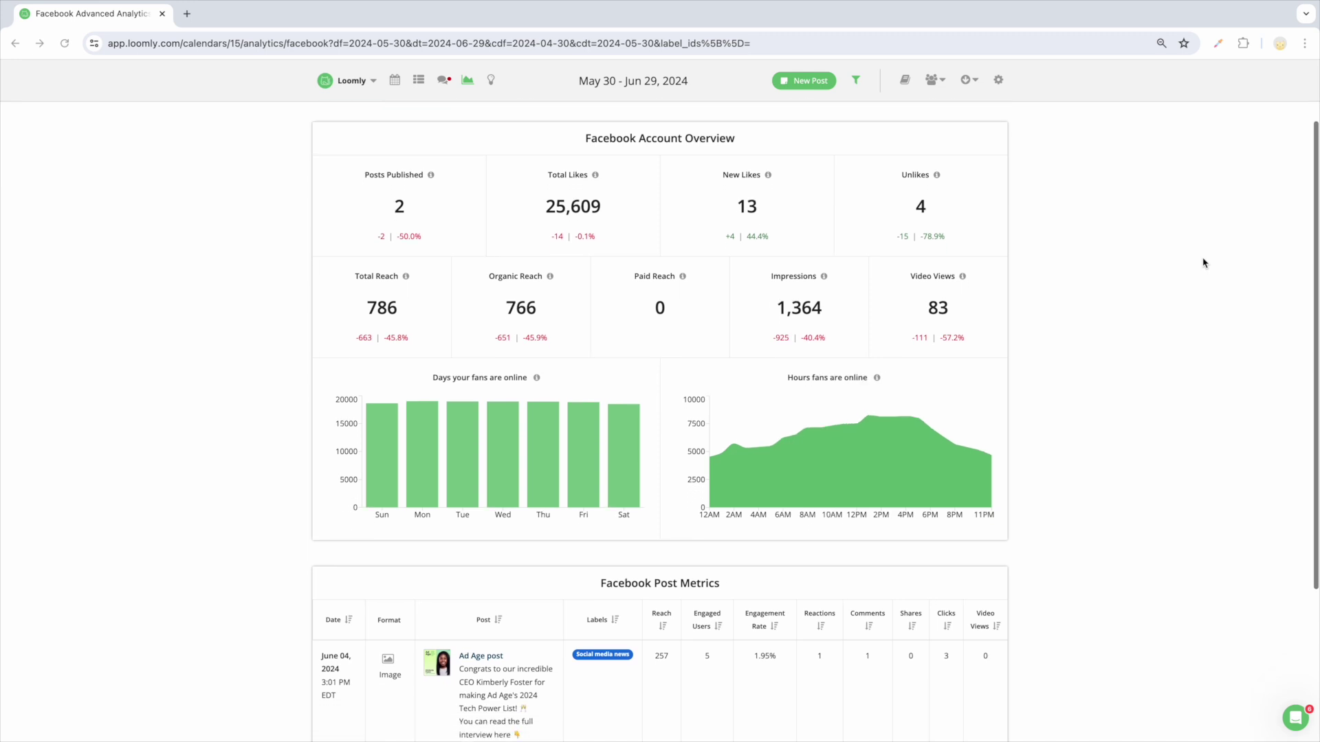
scroll(1202, 263, "down", 2)
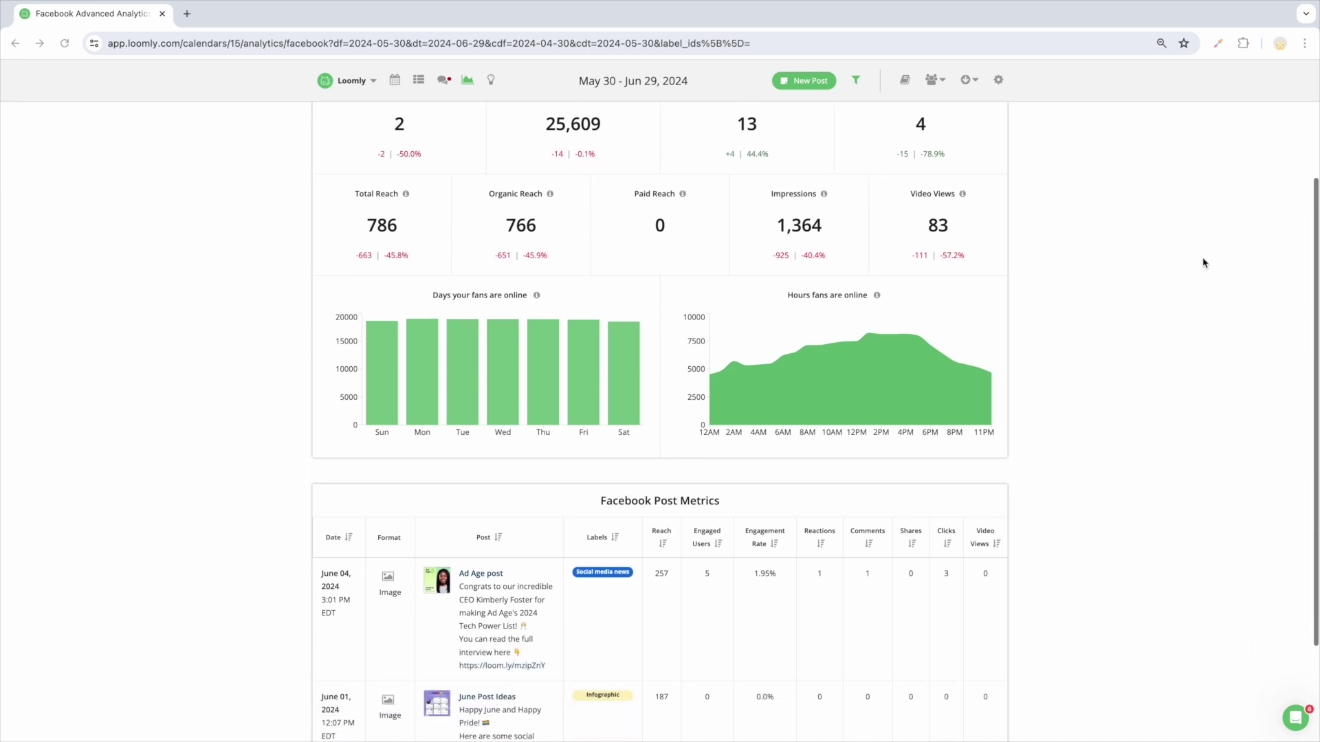
scroll(1203, 262, "down", 2)
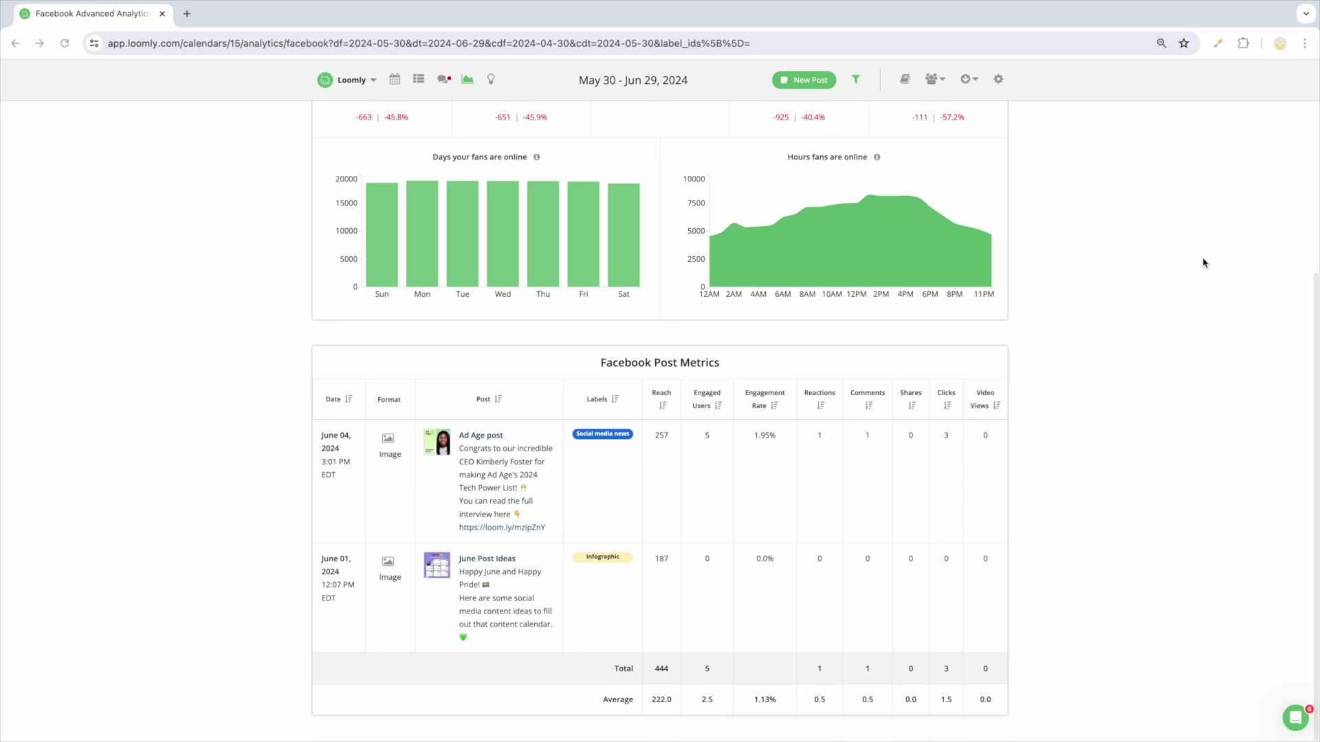
scroll(1203, 263, "up", 2)
scroll(1203, 262, "up", 2)
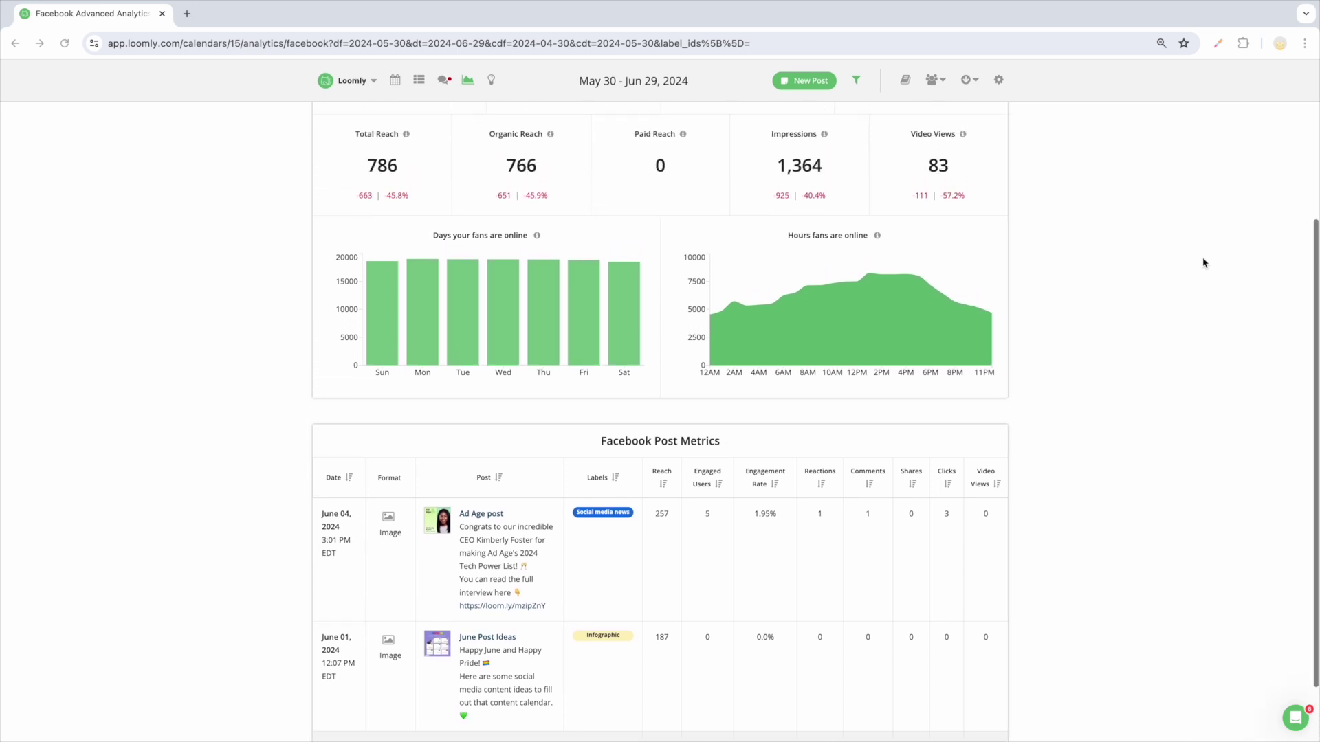
scroll(1203, 263, "up", 2)
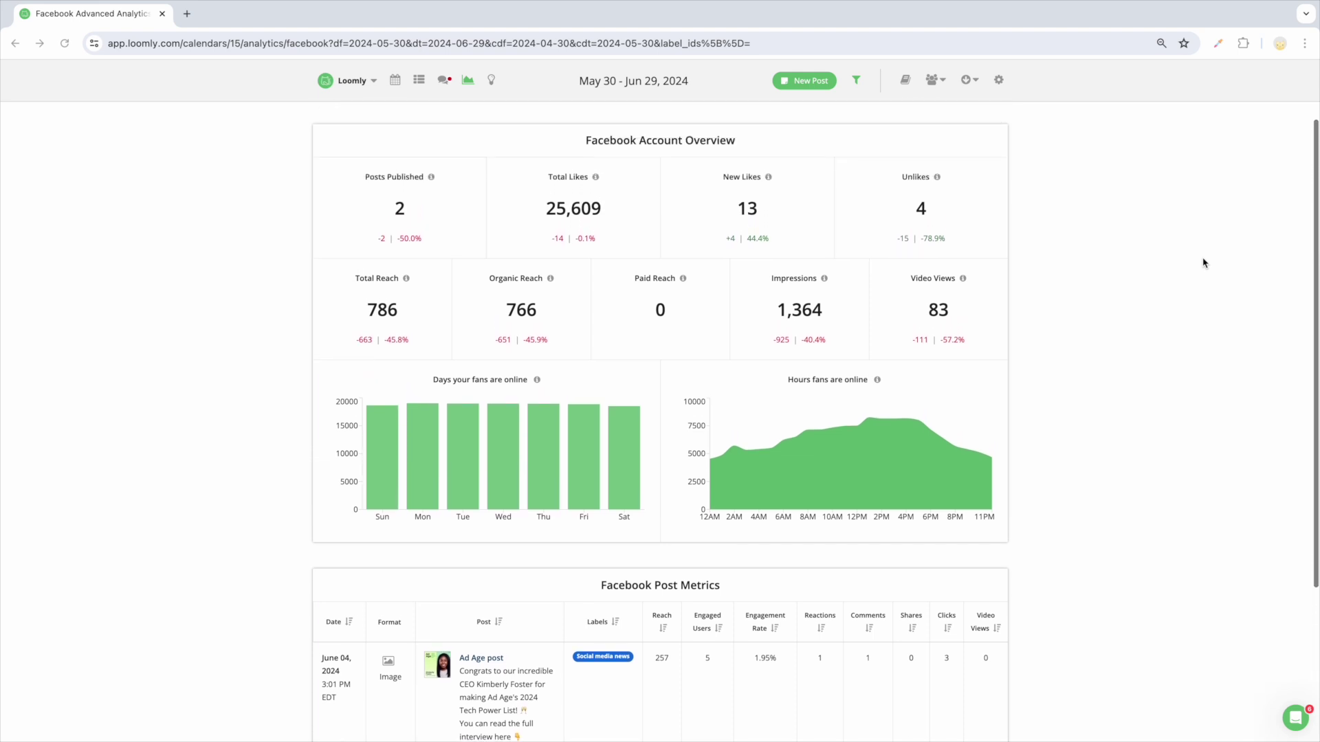
scroll(1203, 263, "up", 2)
scroll(1203, 263, "up", 1)
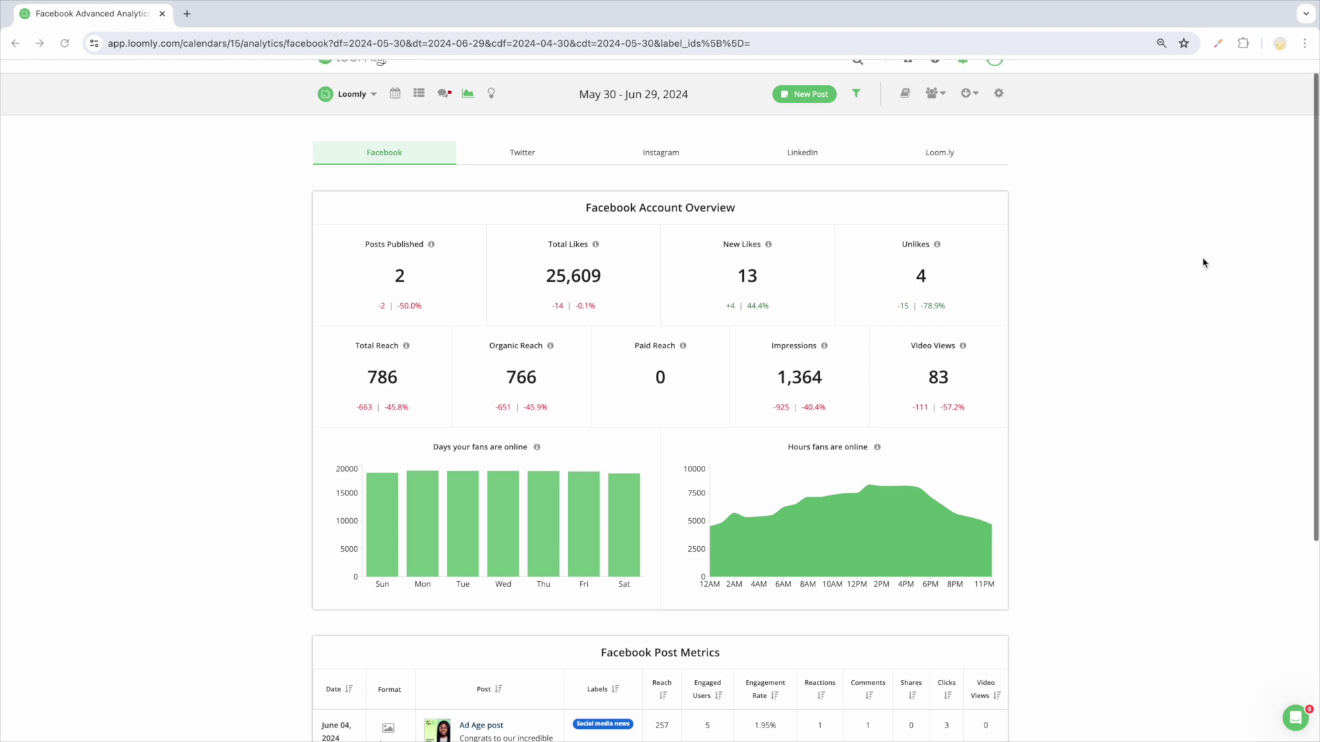
left_click(662, 174)
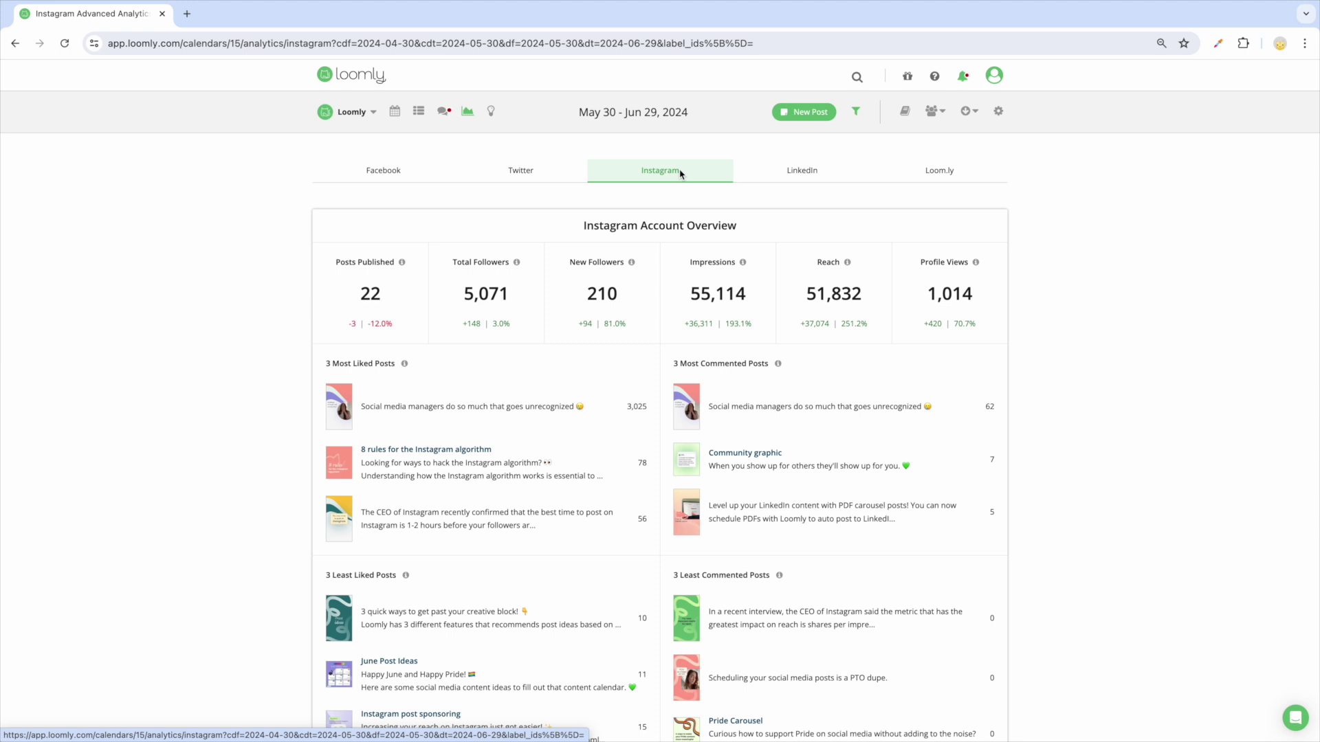
scroll(679, 163, "down", 1)
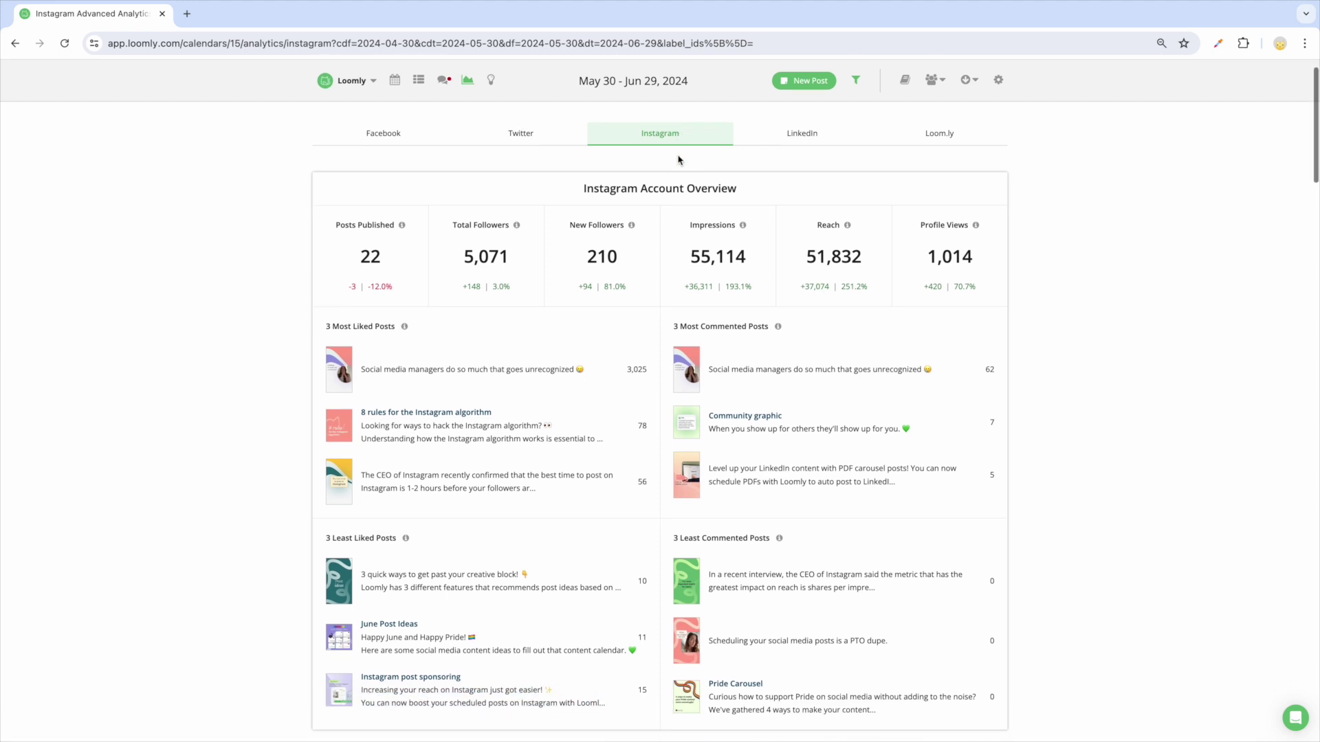
scroll(678, 160, "down", 2)
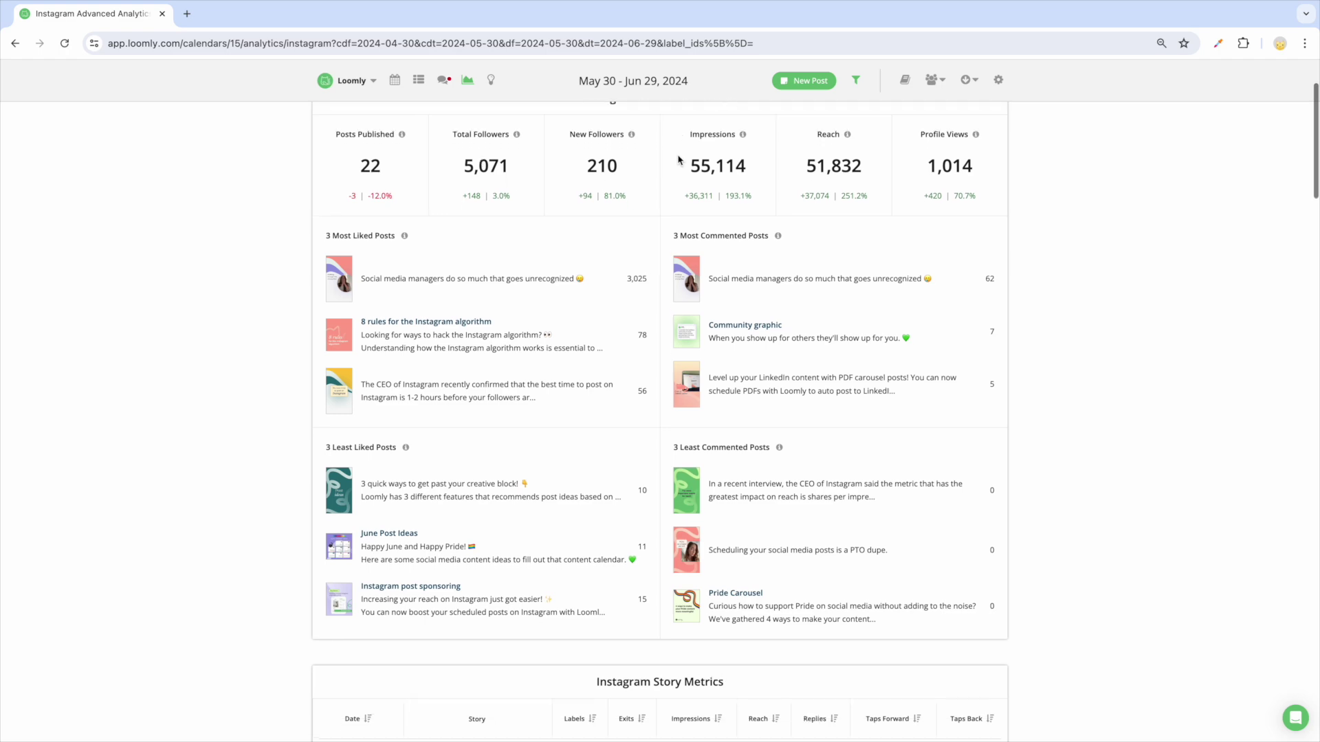
scroll(679, 160, "down", 1)
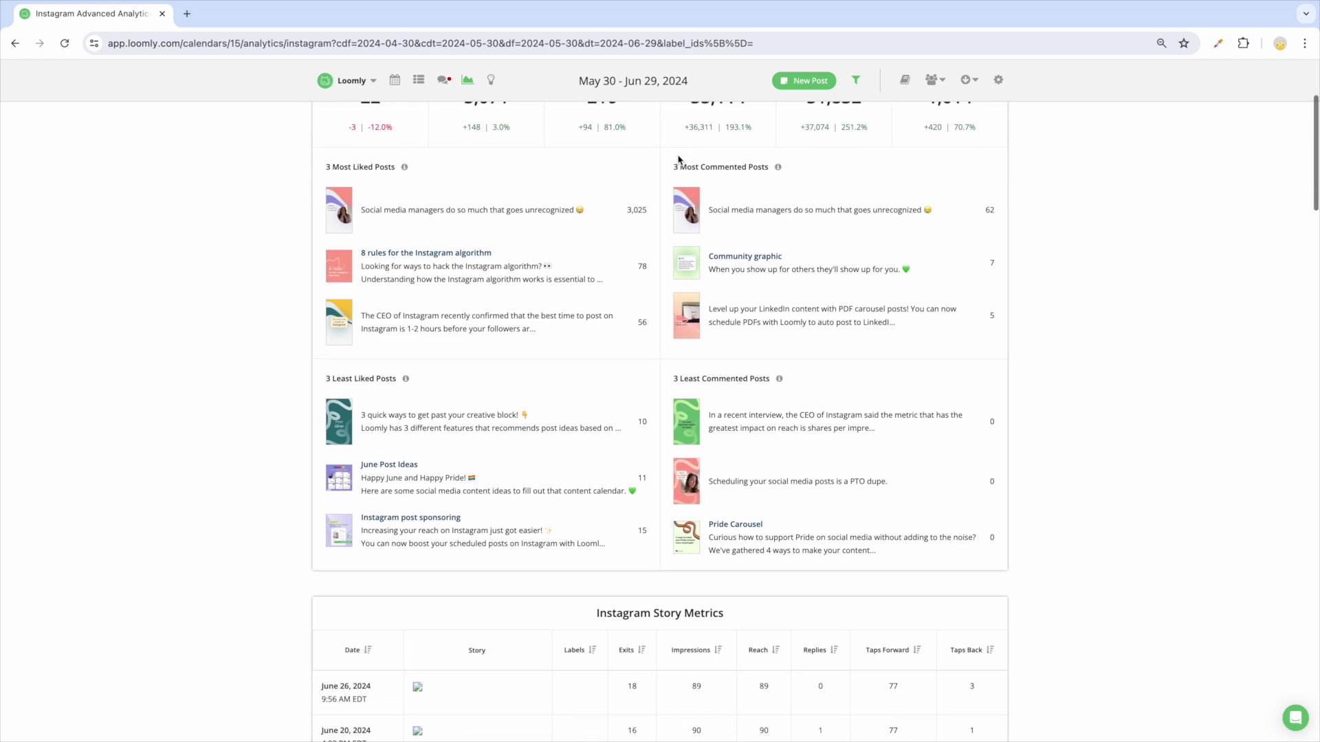
scroll(678, 160, "up", 2)
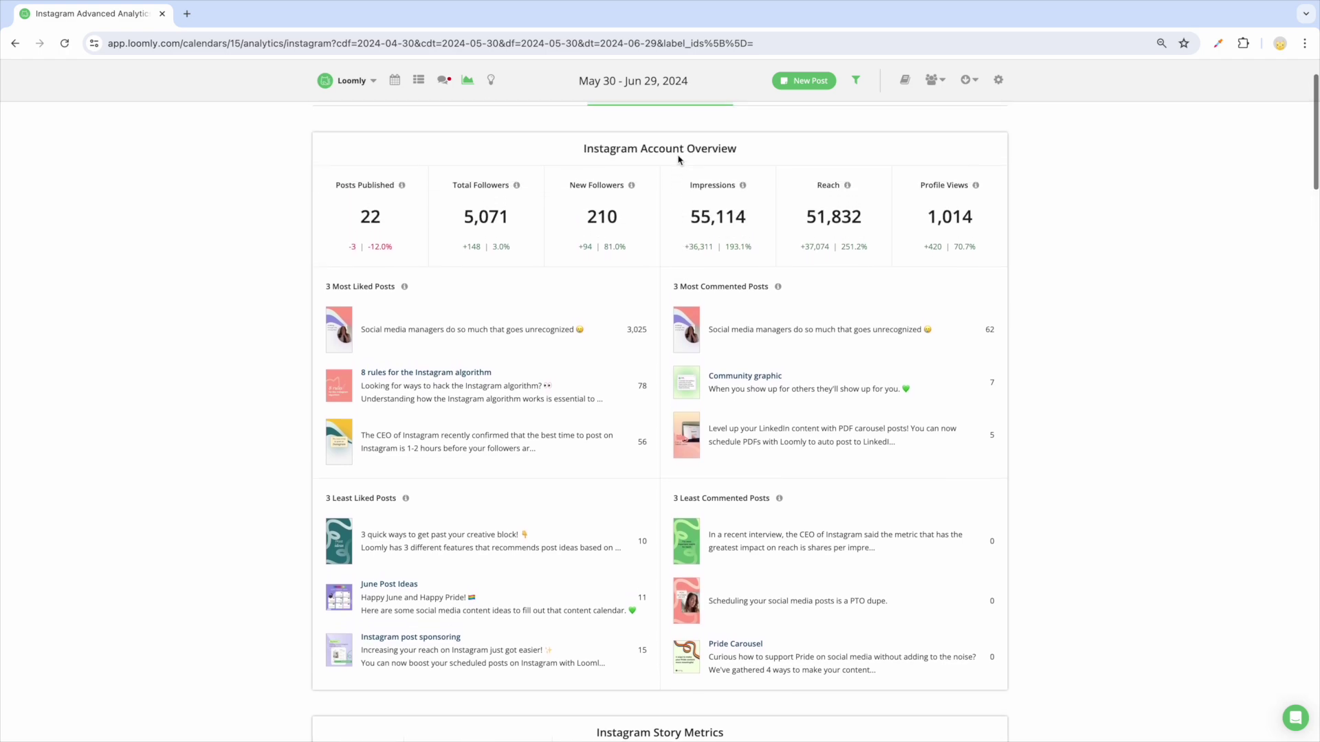
scroll(678, 160, "up", 1)
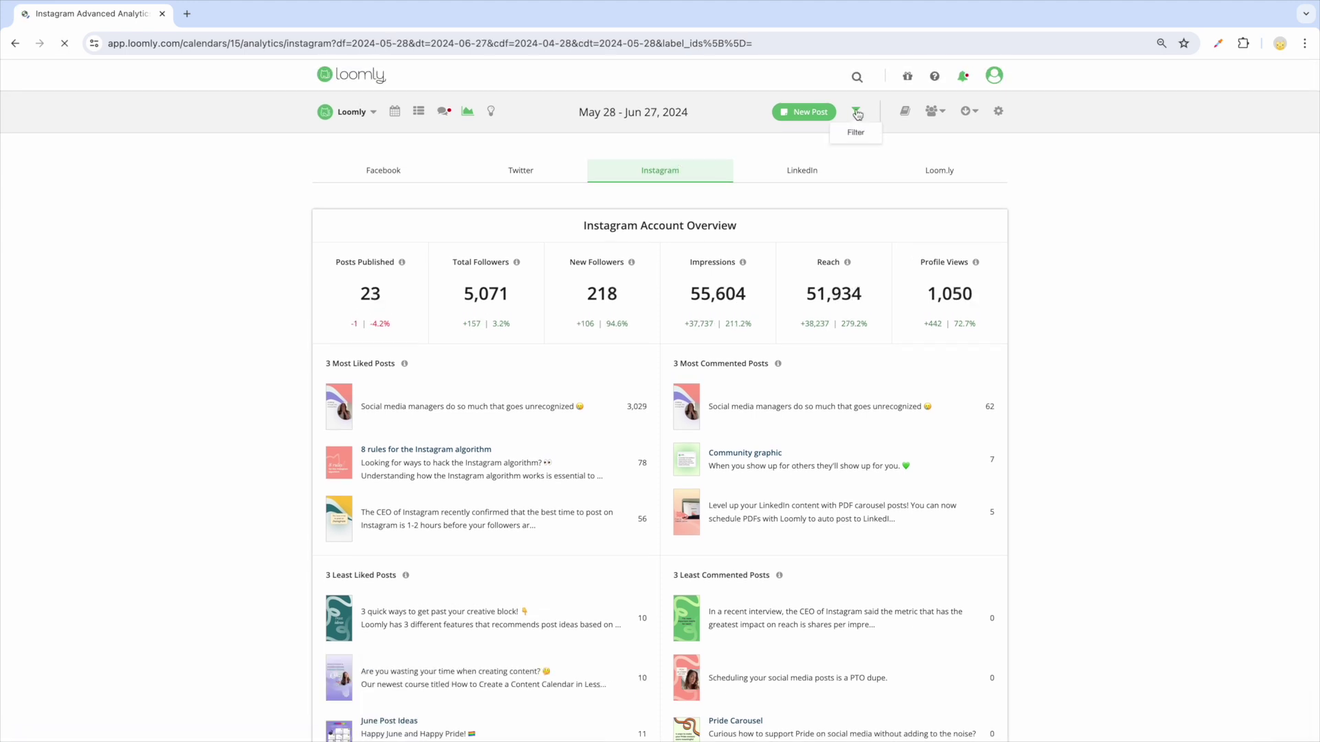
Step: Filter the Instagram analytics to posts labelled Meme
left_click(856, 111)
left_click(663, 282)
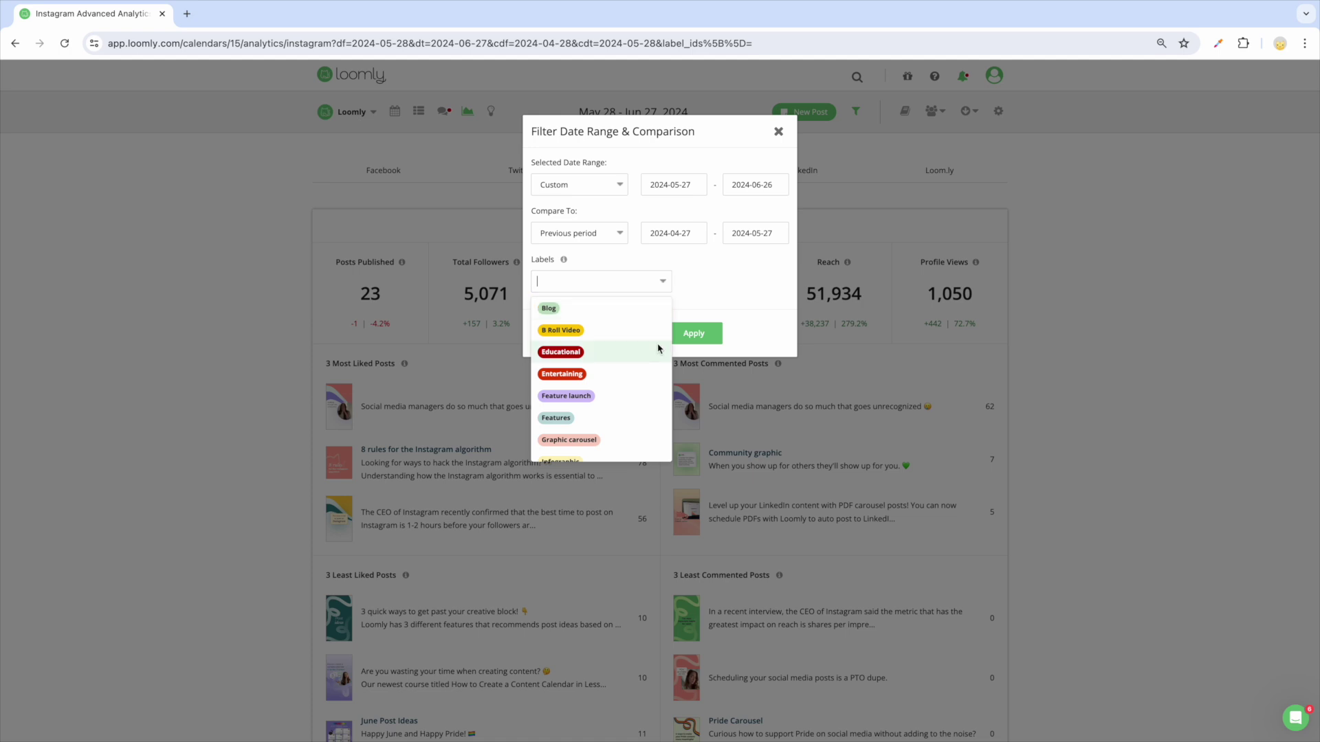
scroll(658, 349, "down", 2)
scroll(637, 346, "down", 2)
left_click(616, 358)
left_click(683, 333)
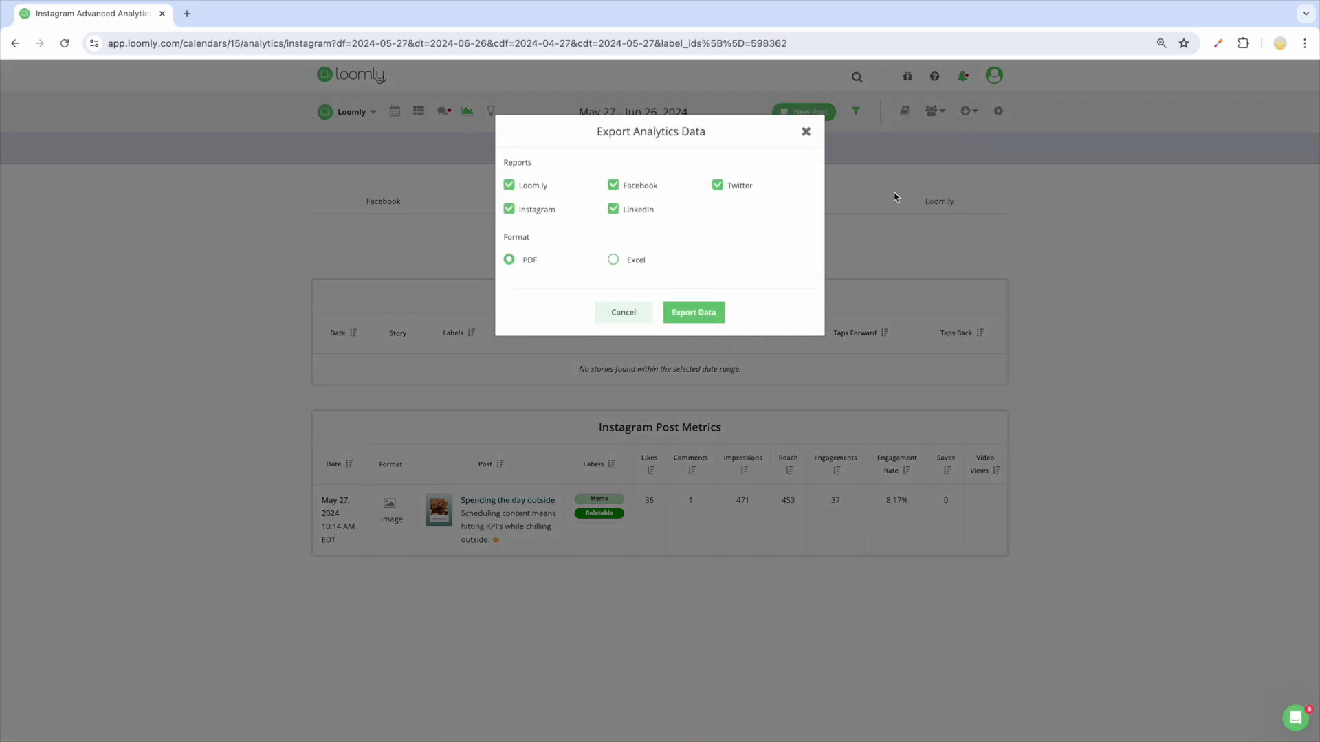
Step: Start a new scheduled PDF analytics report from the Export options
left_click(806, 132)
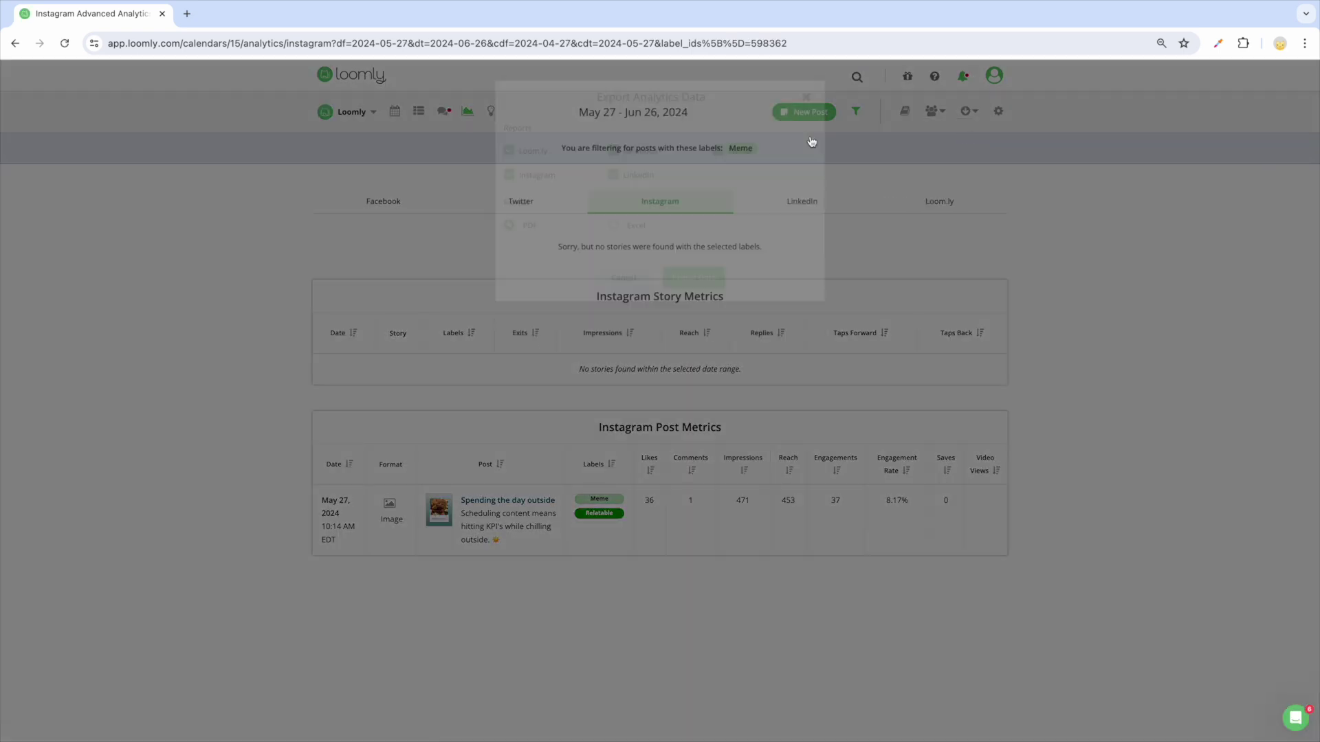
left_click(973, 115)
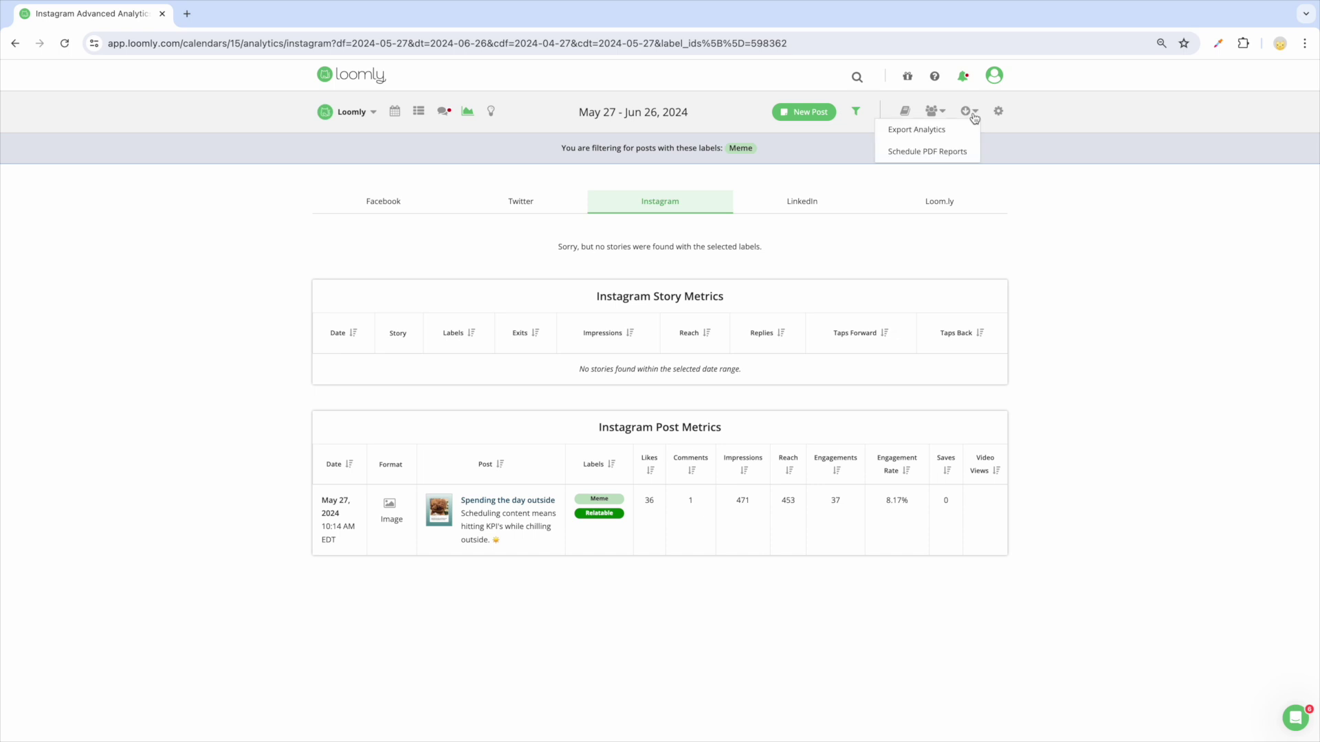
left_click(952, 151)
left_click(864, 226)
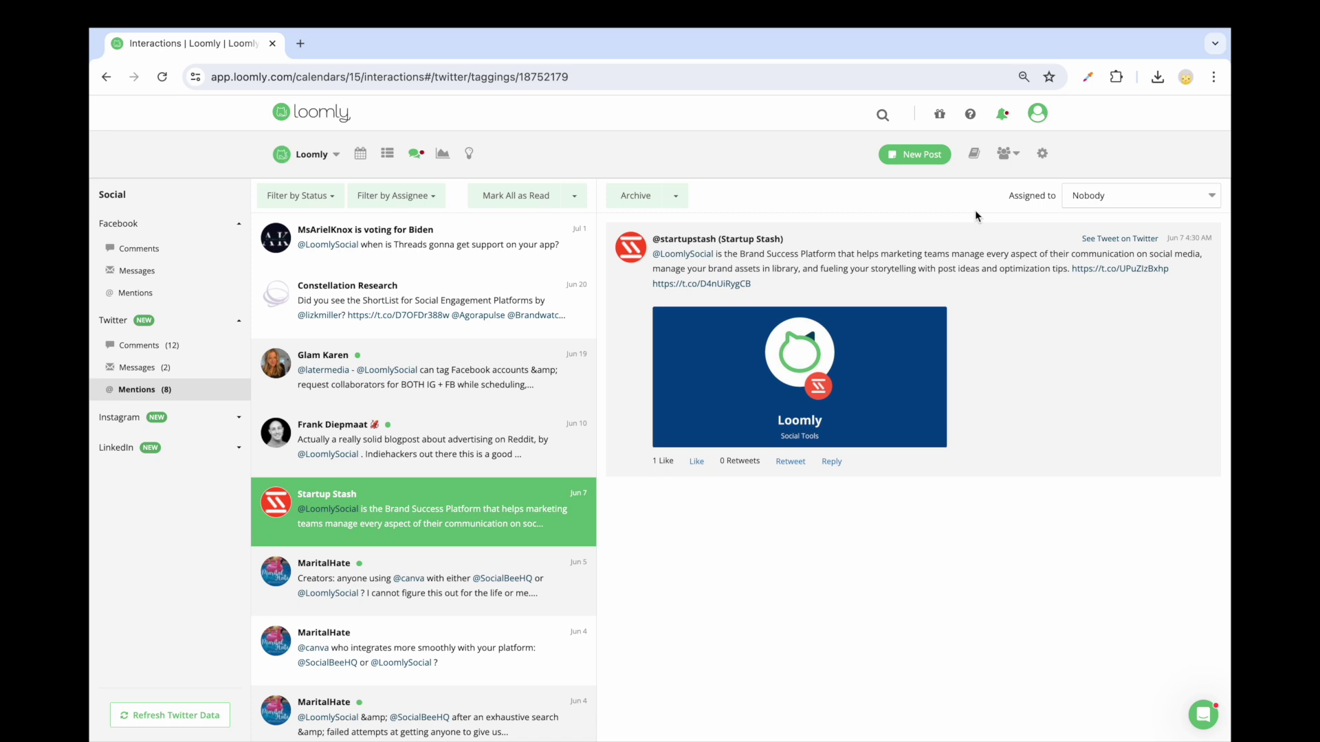
Step: Assign the Startup Stash mention to a teammate and reply using the New Saved Reply
left_click(1108, 209)
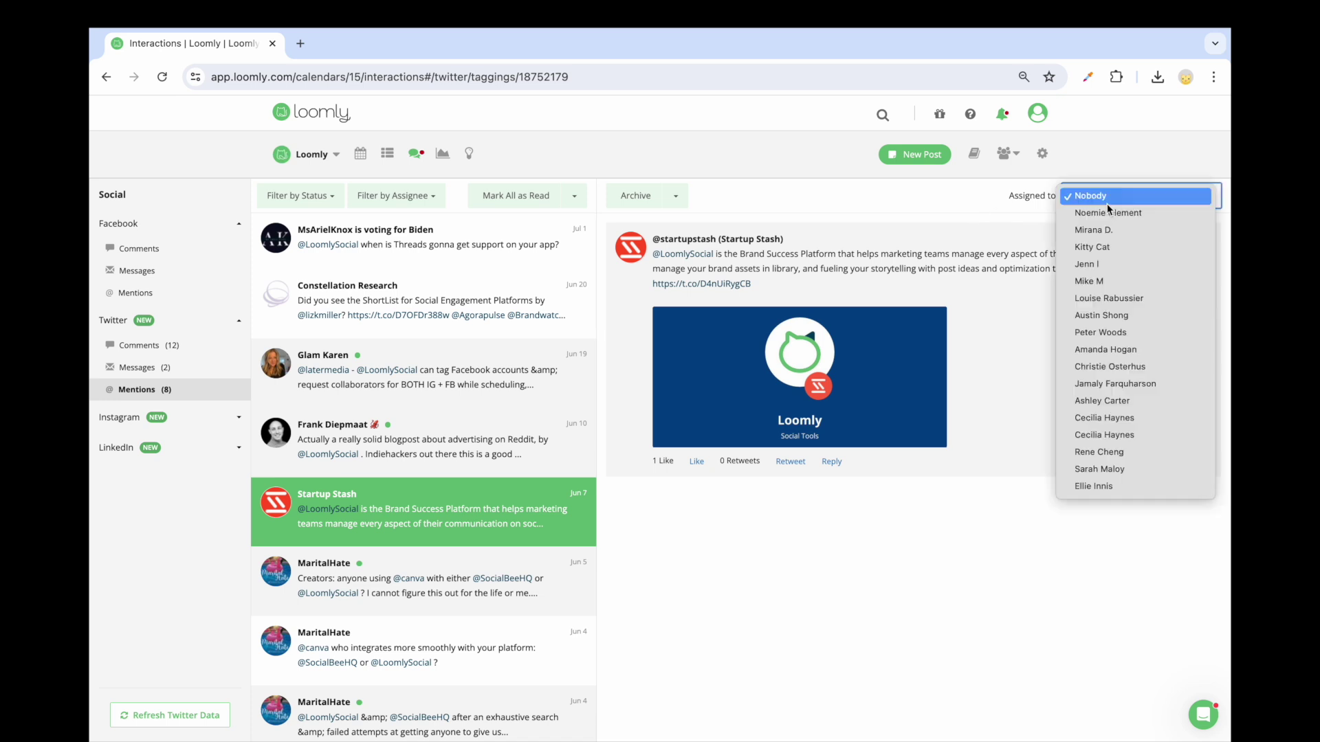
left_click(1104, 247)
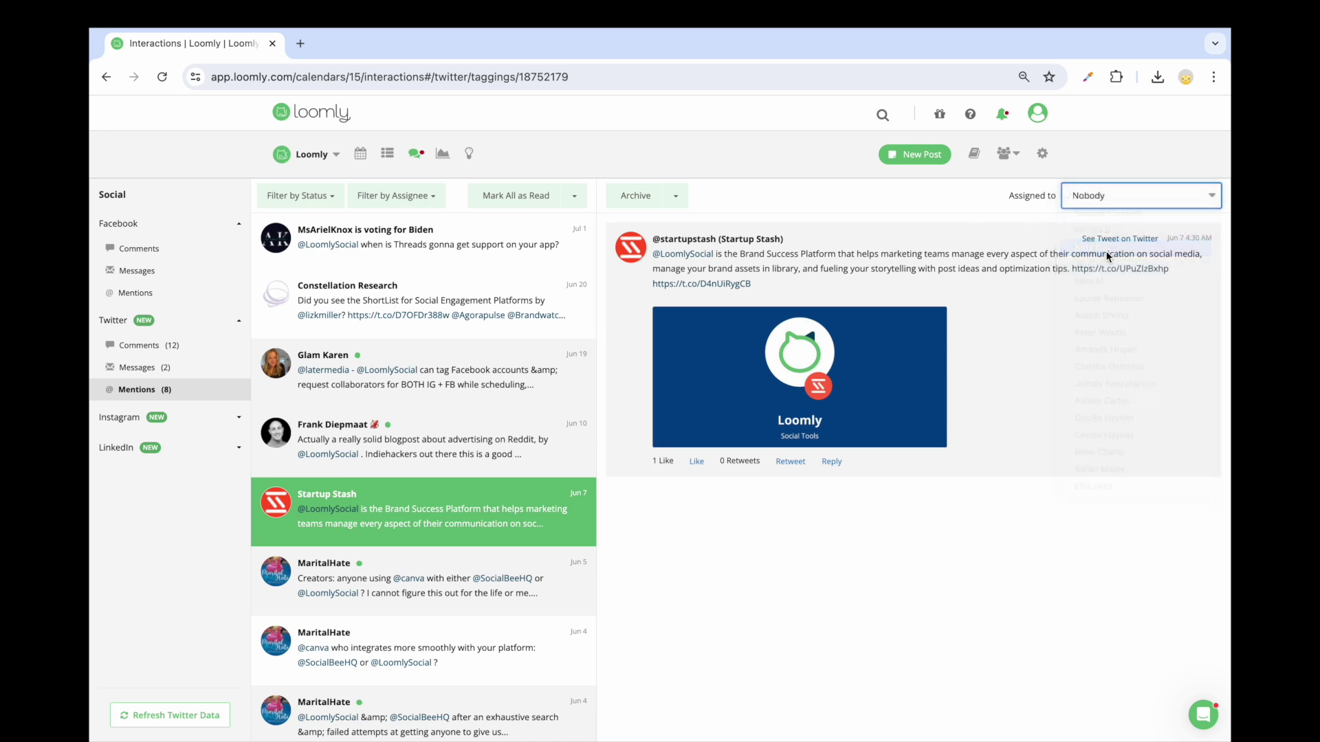
left_click(832, 462)
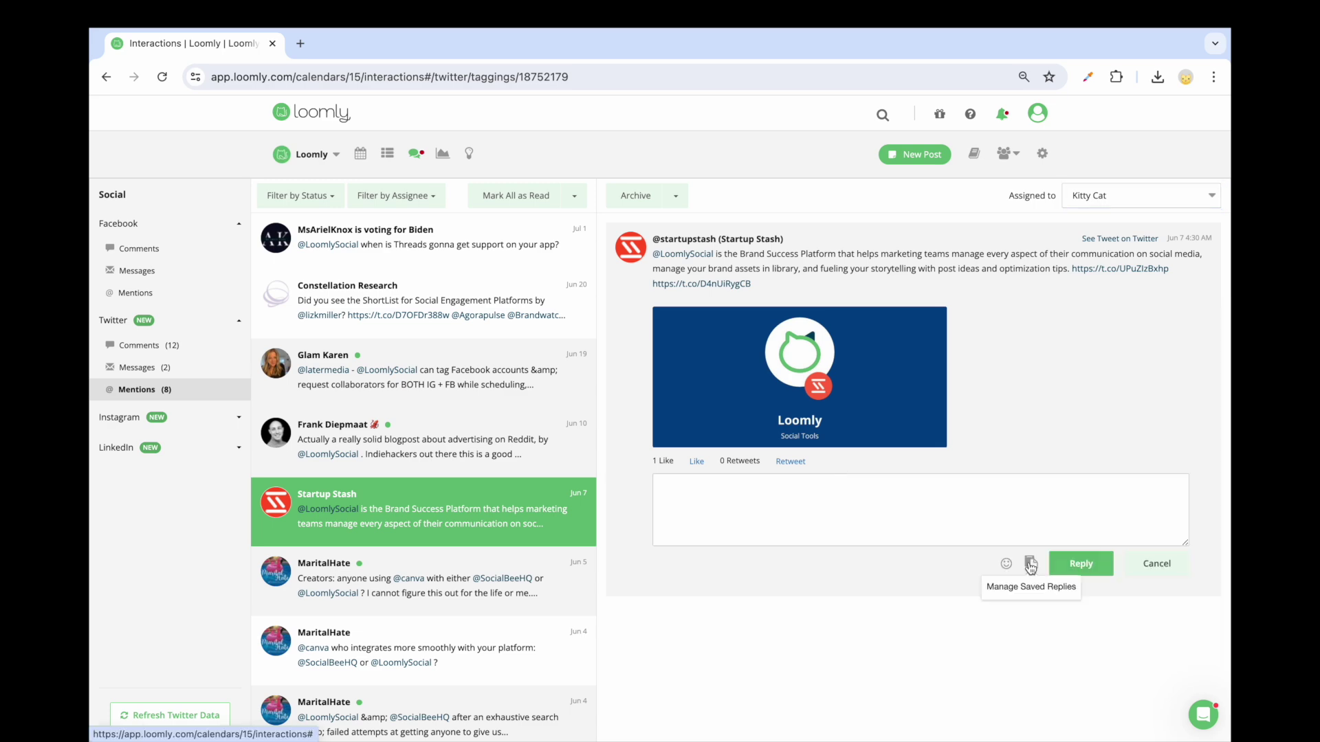
left_click(1030, 564)
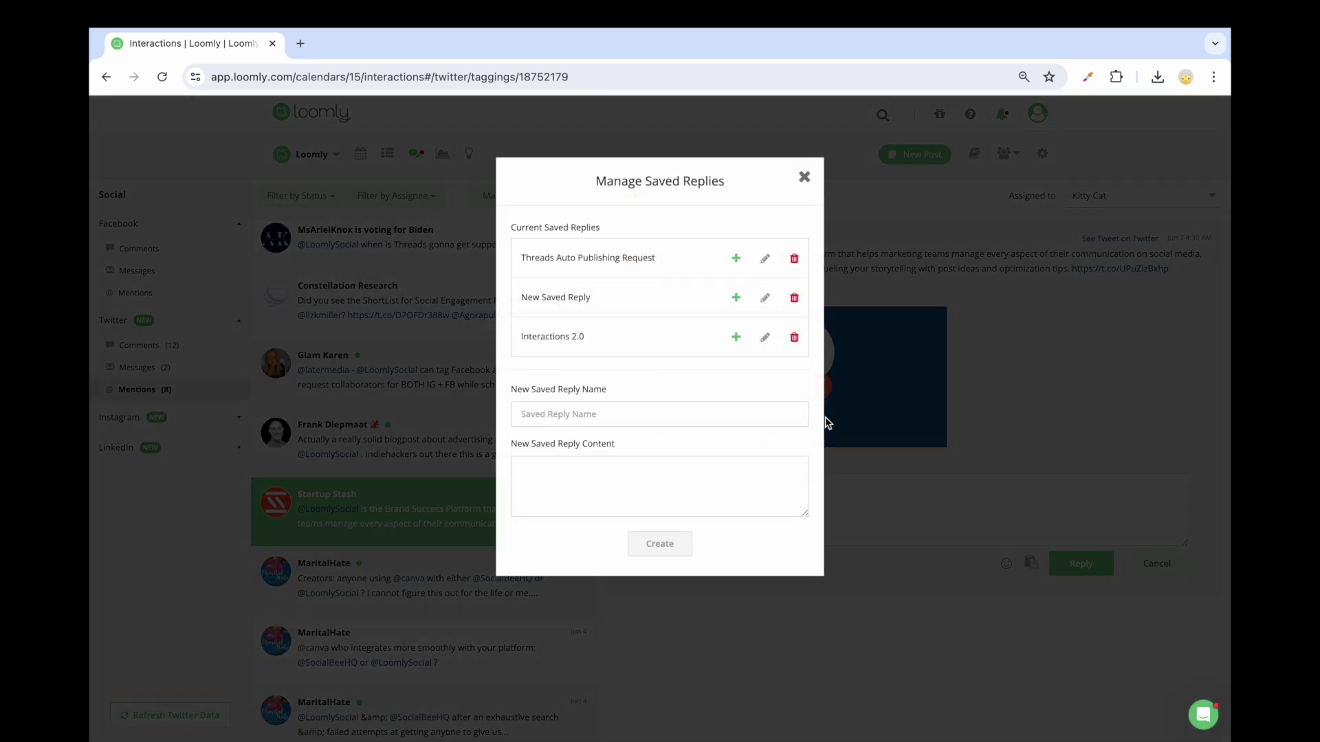
left_click(735, 298)
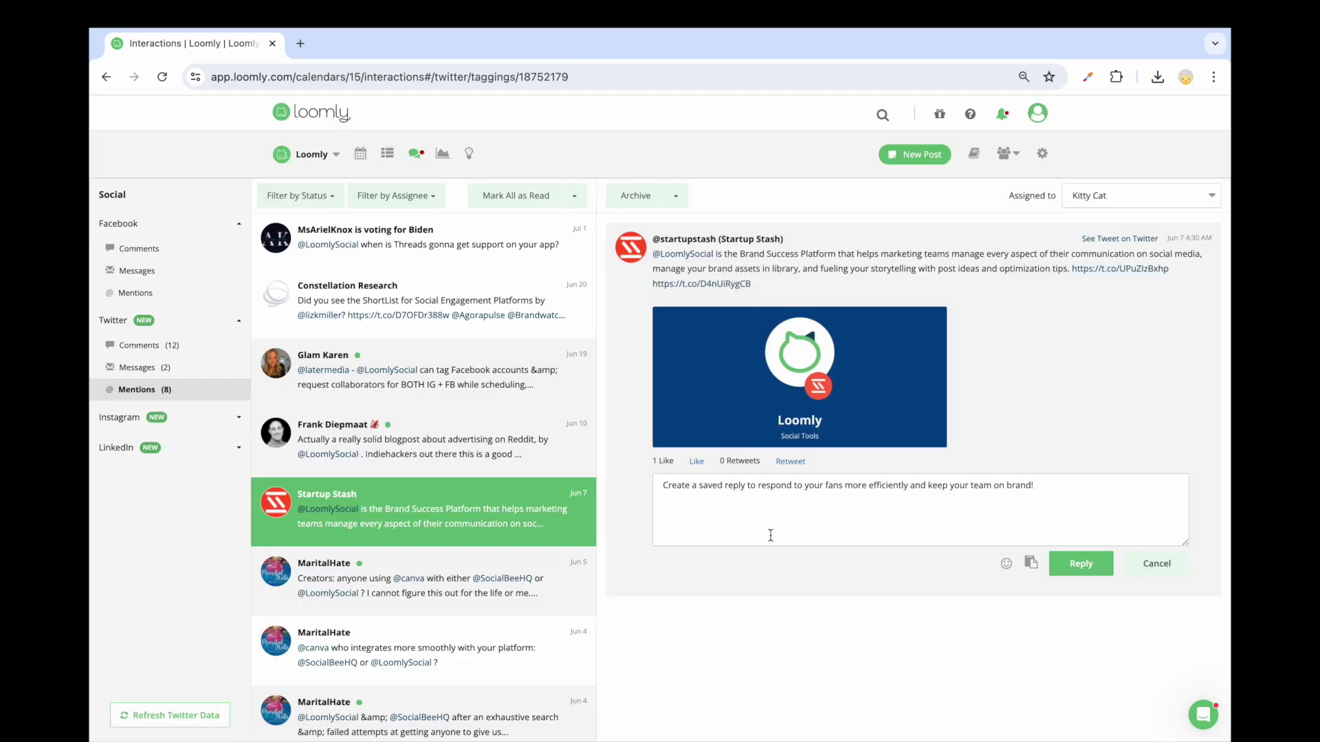